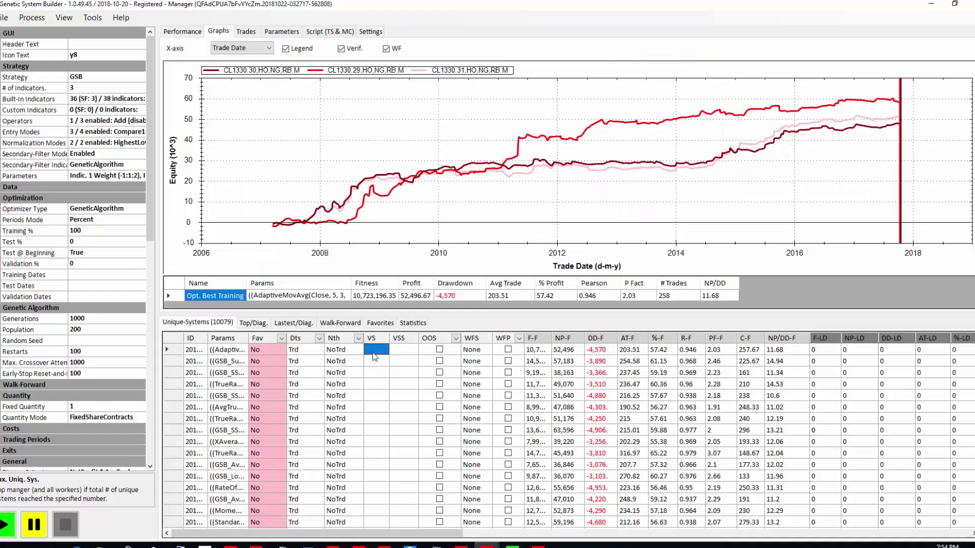
Select all unique systems, calculate and save their statistics to clipboard A, and view the average net profit.
click(374, 350)
key(ctrl+a)
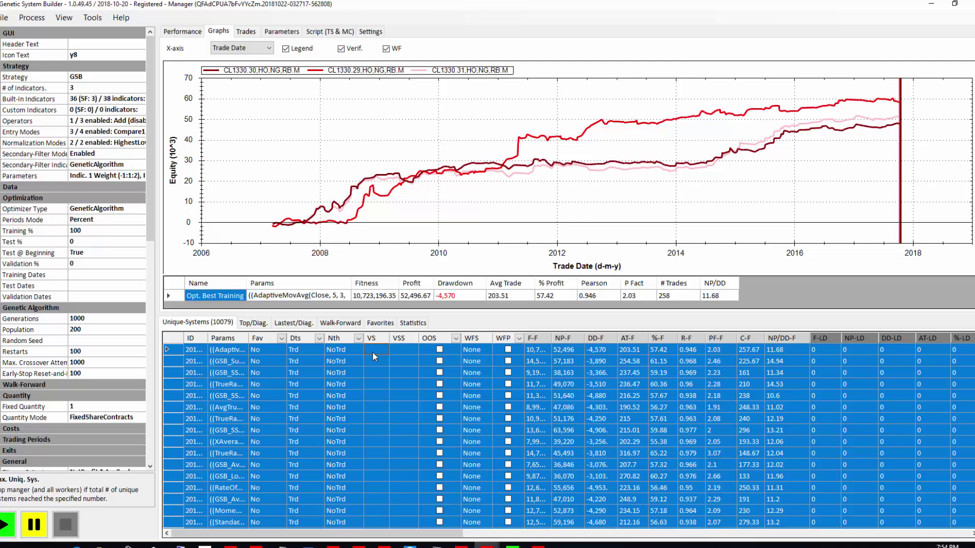
right_click(374, 357)
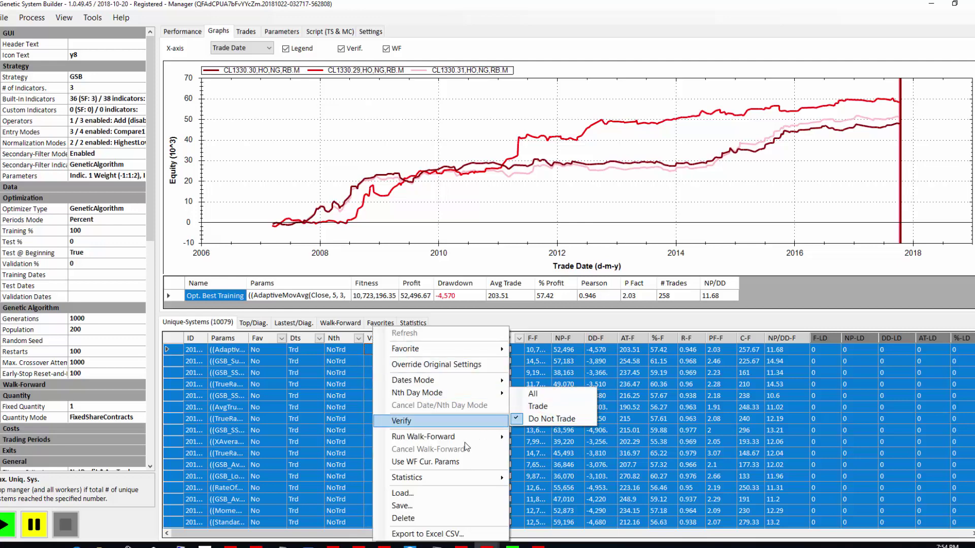
mouse_move(485, 477)
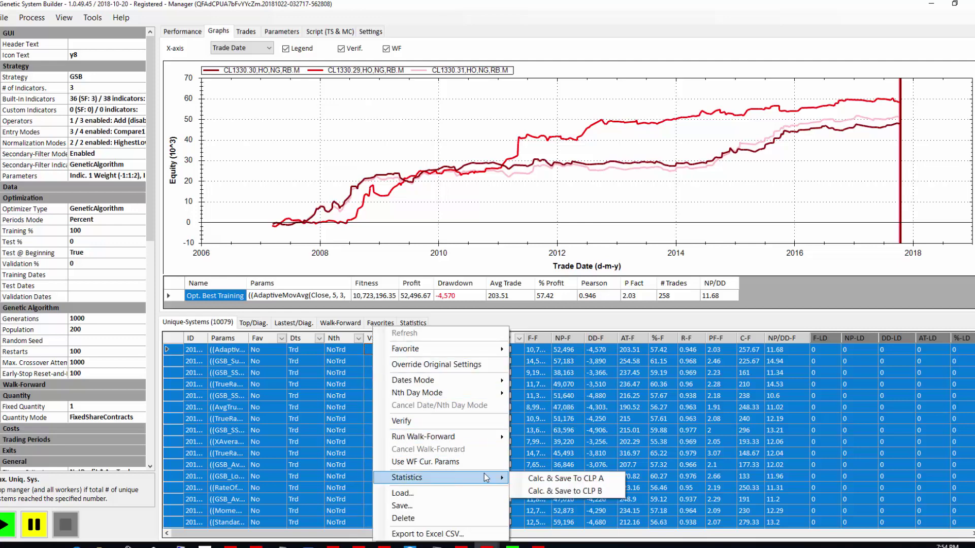
click(538, 478)
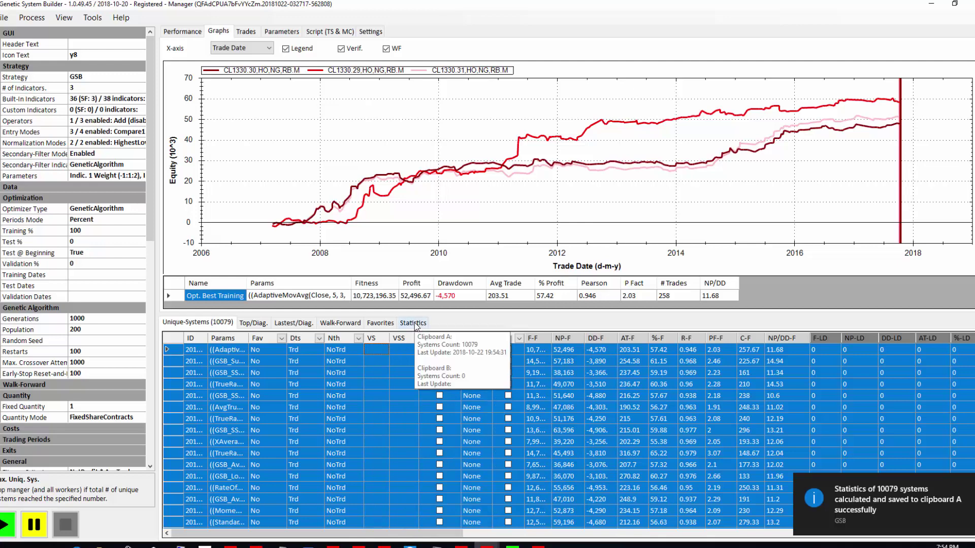
click(414, 324)
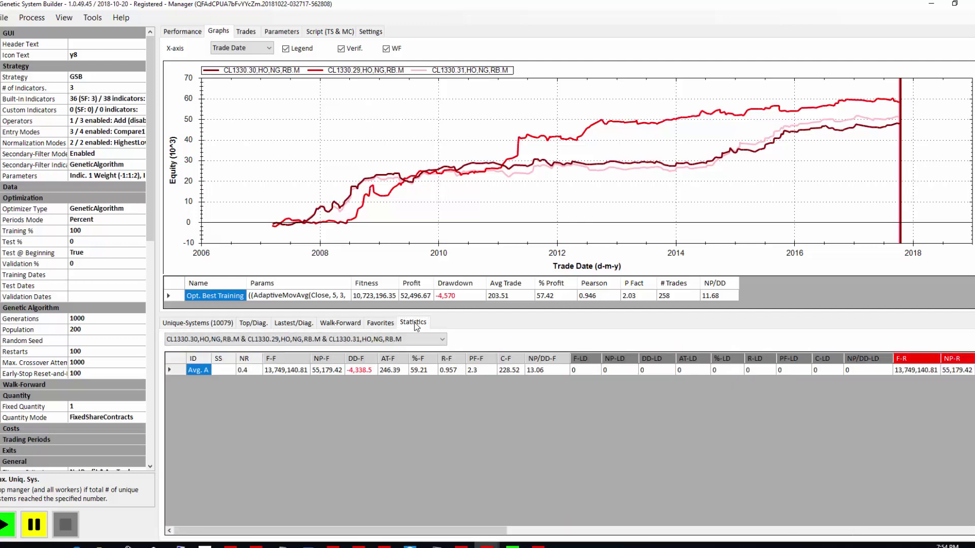
click(325, 370)
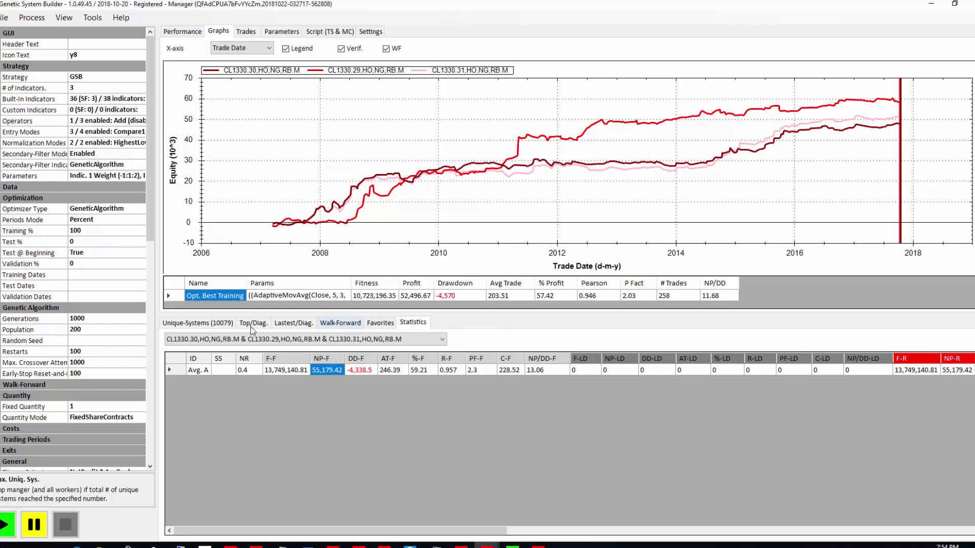
Change the Nth Day Mode of all selected unique systems to Trade and re-backtest them immediately.
click(197, 323)
right_click(336, 365)
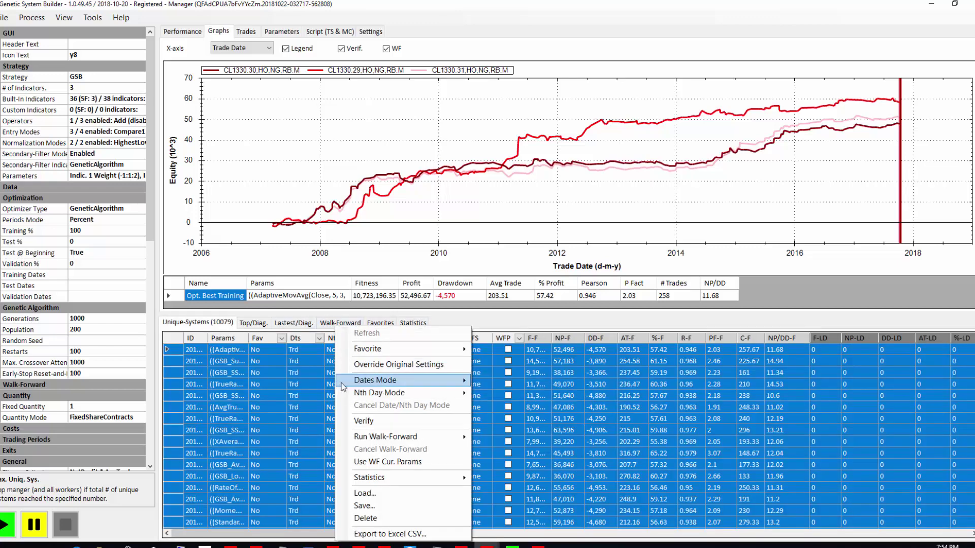
mouse_move(344, 386)
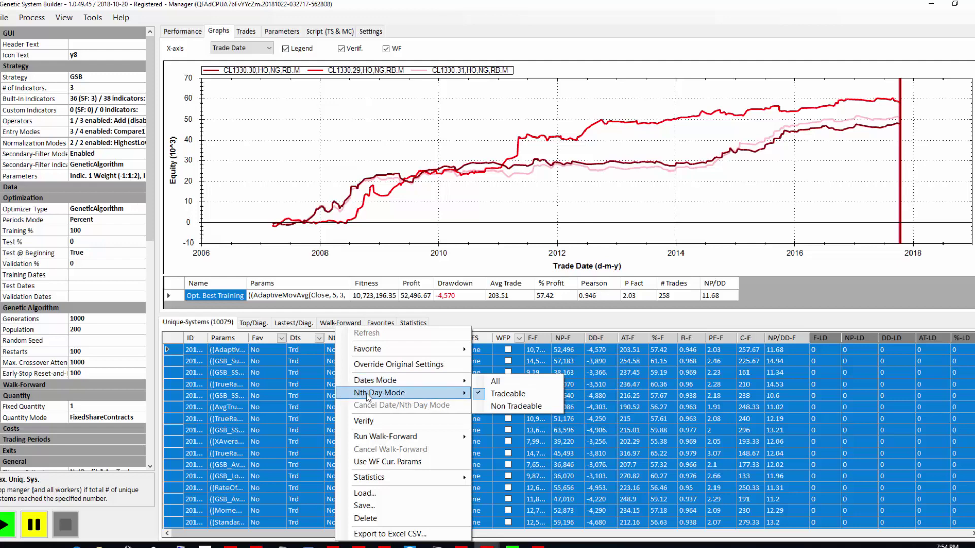
mouse_move(370, 396)
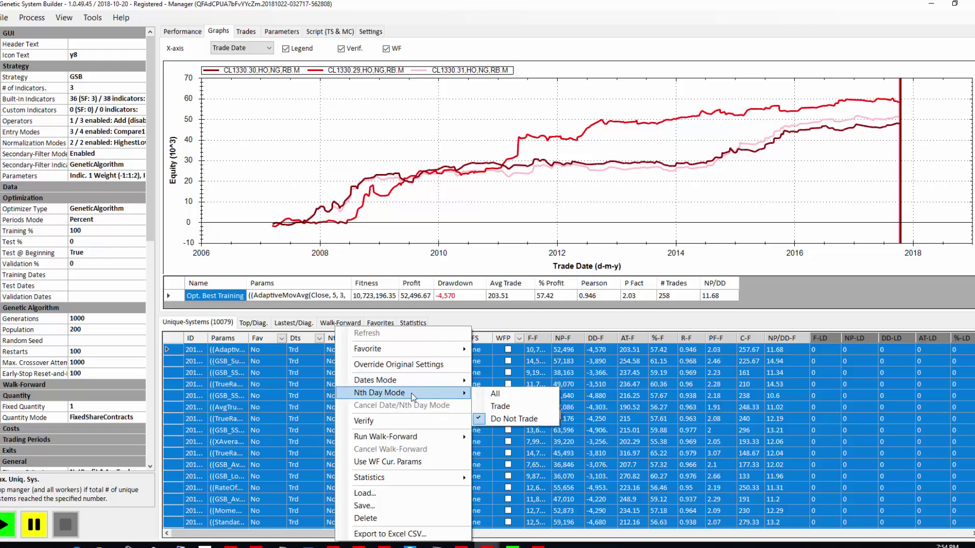
click(505, 408)
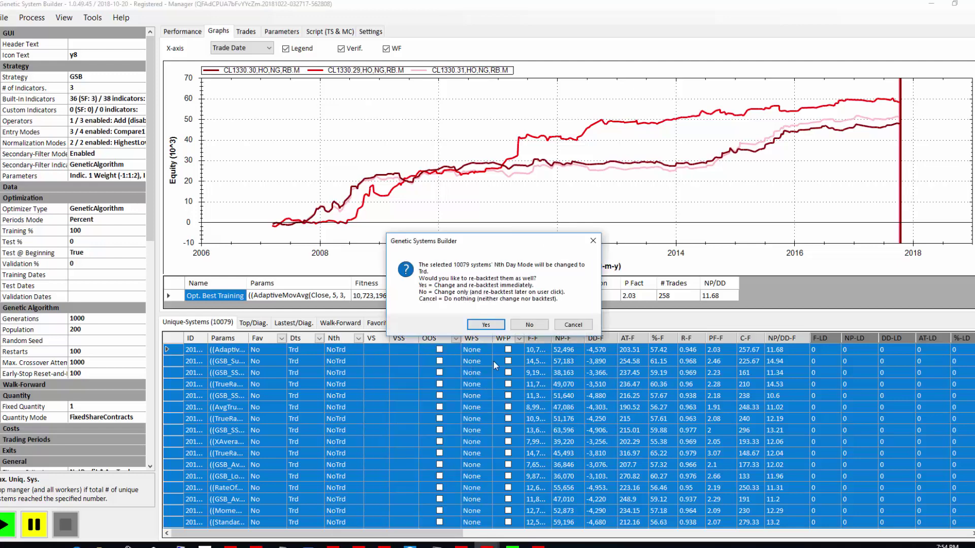
click(486, 324)
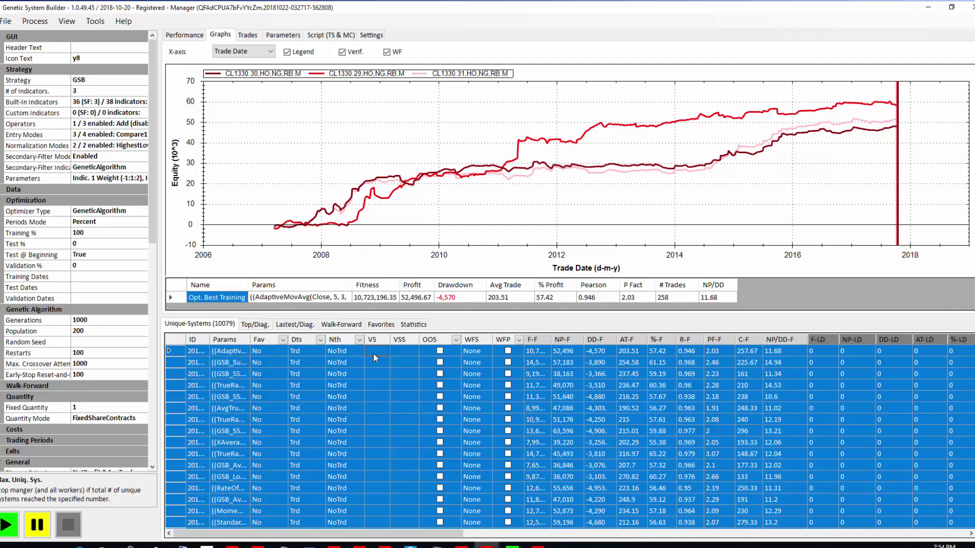
Save the selected systems' calculated statistics to clipboard A and check the average net profit in the statistics.
right_click(374, 358)
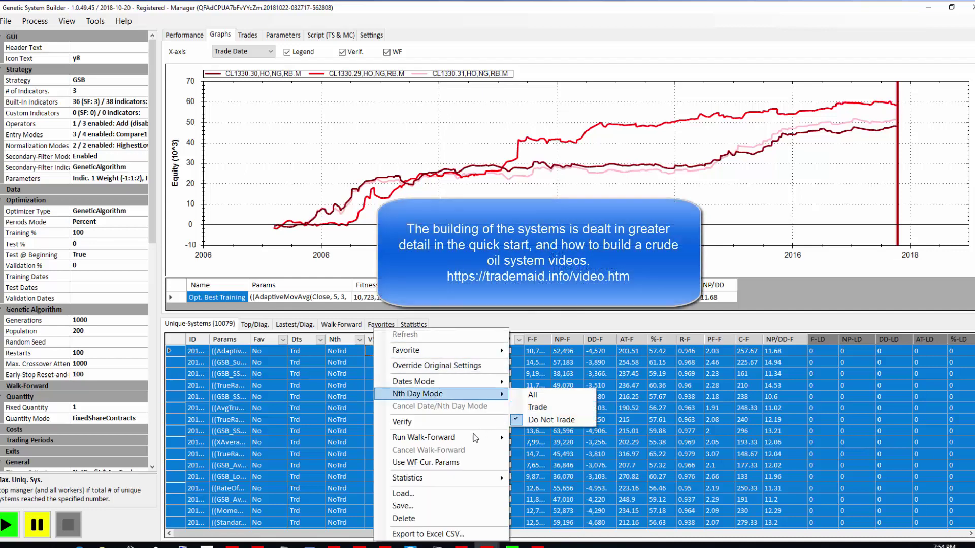
mouse_move(478, 478)
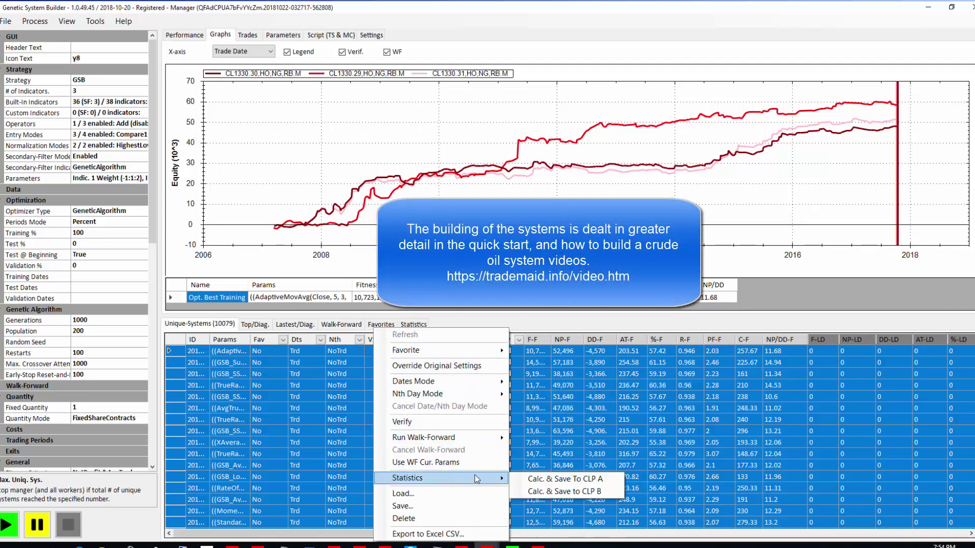
click(537, 478)
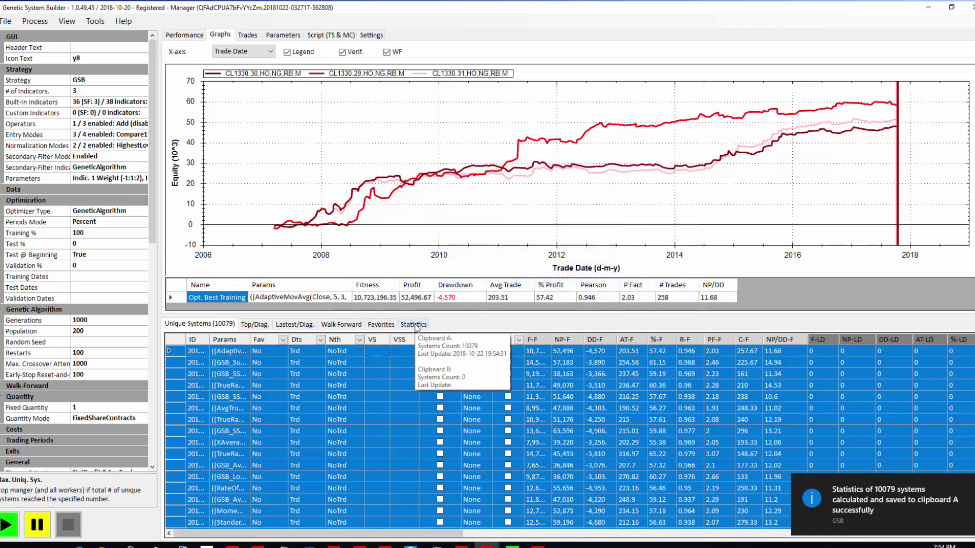
click(415, 328)
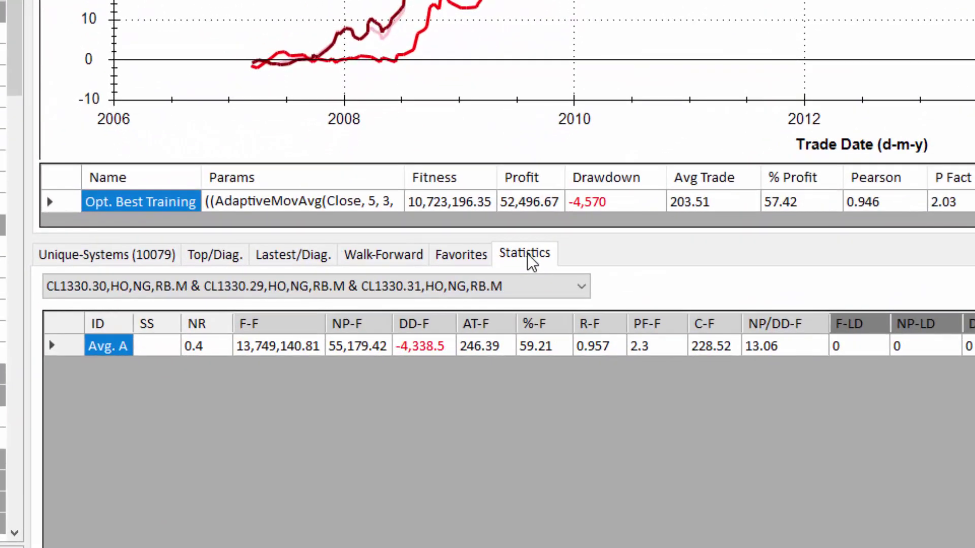
click(358, 346)
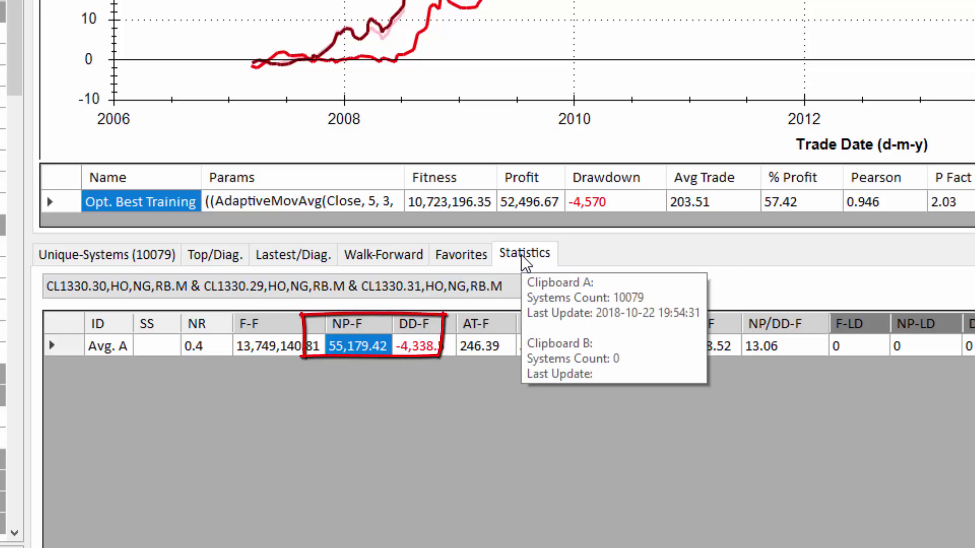
Set the selected unique systems' Nth Day Mode to Trade, with an immediate re-backtest.
click(107, 253)
right_click(374, 337)
mouse_move(388, 373)
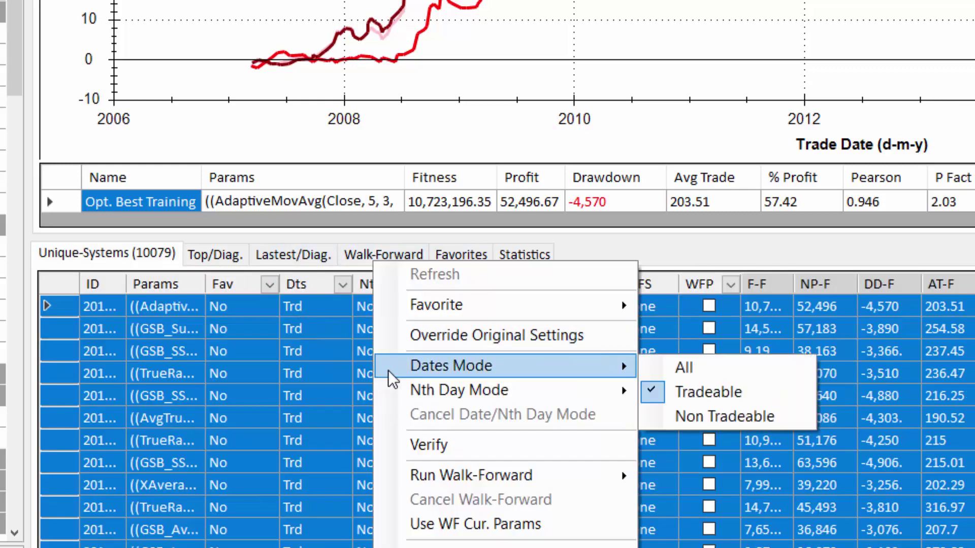
mouse_move(619, 396)
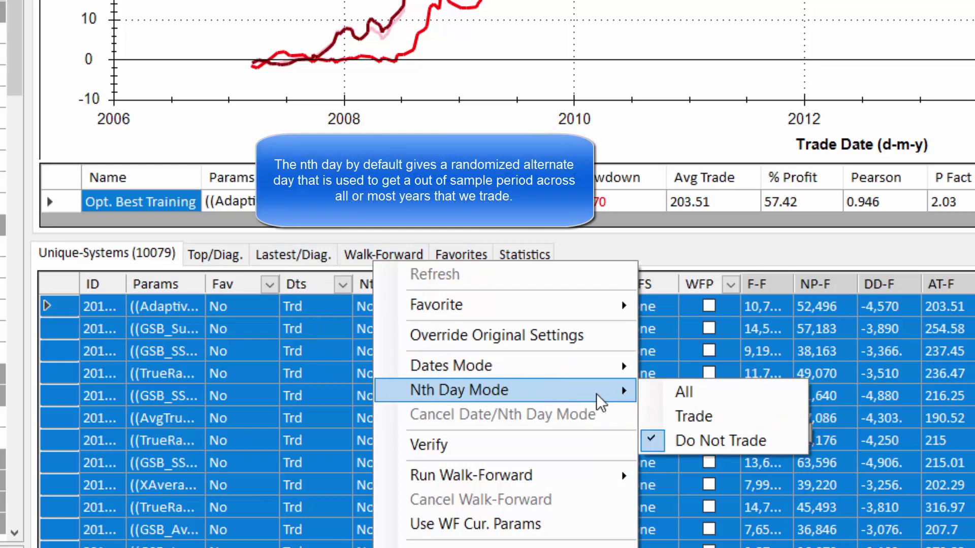
click(704, 417)
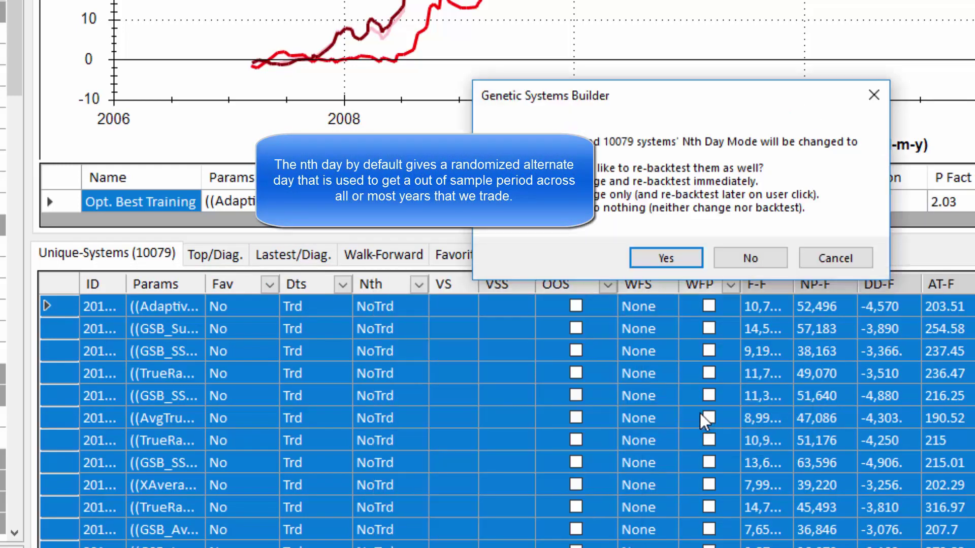
click(669, 258)
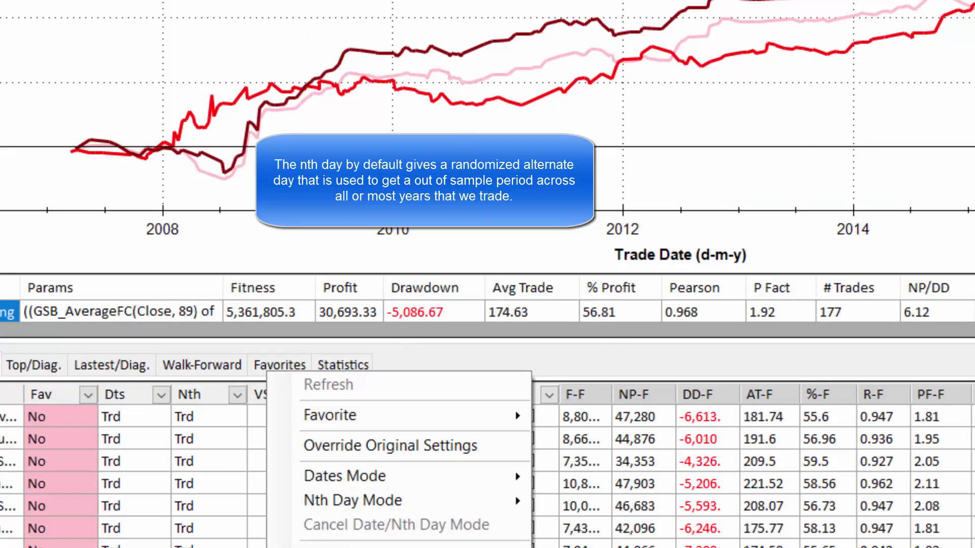
Compare the two average rows in the statistics for fitness, net profit, drawdown and average trade, including the SS percentage.
key(Escape)
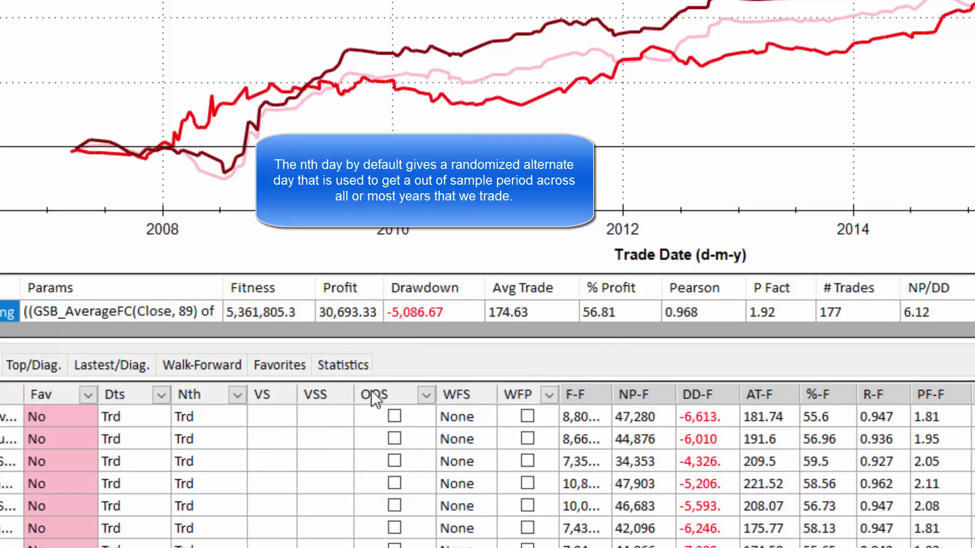
click(342, 366)
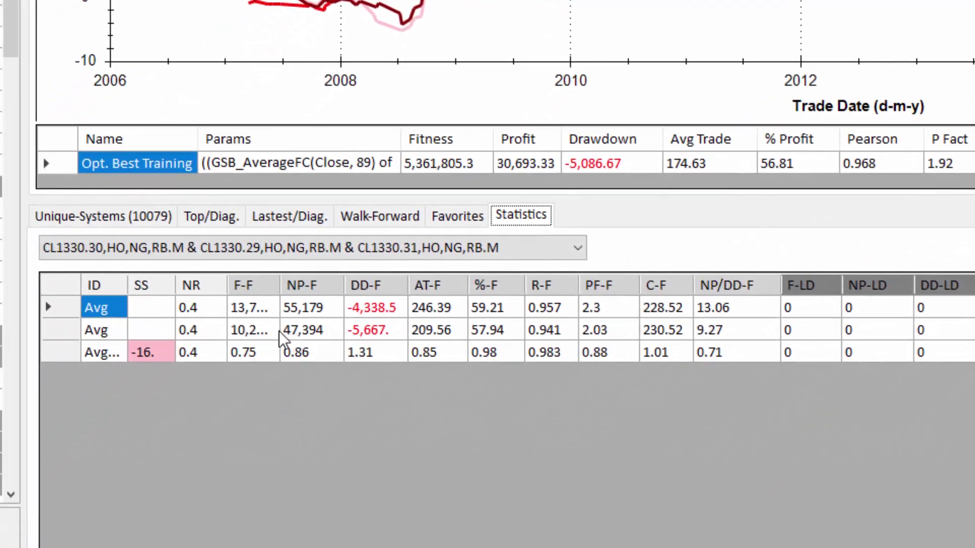
click(161, 355)
click(267, 335)
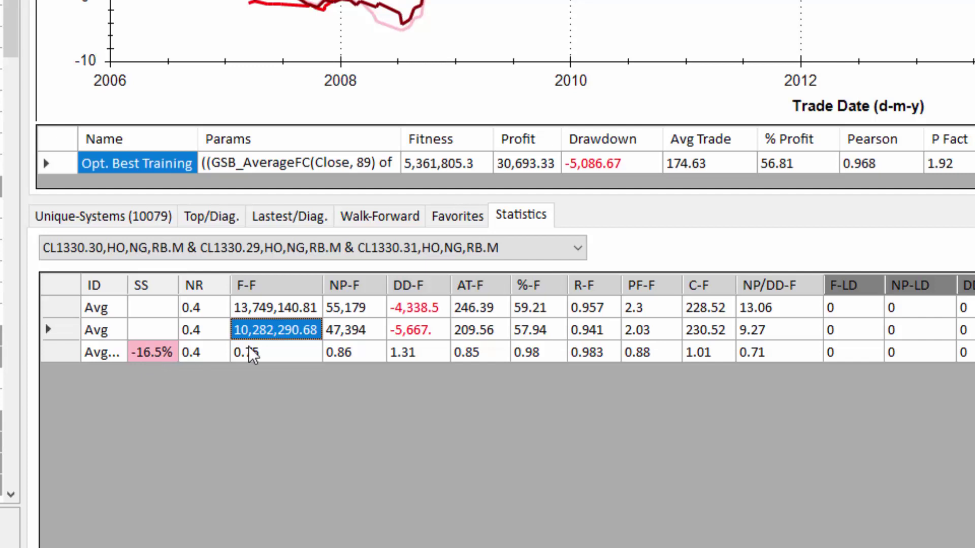
click(267, 311)
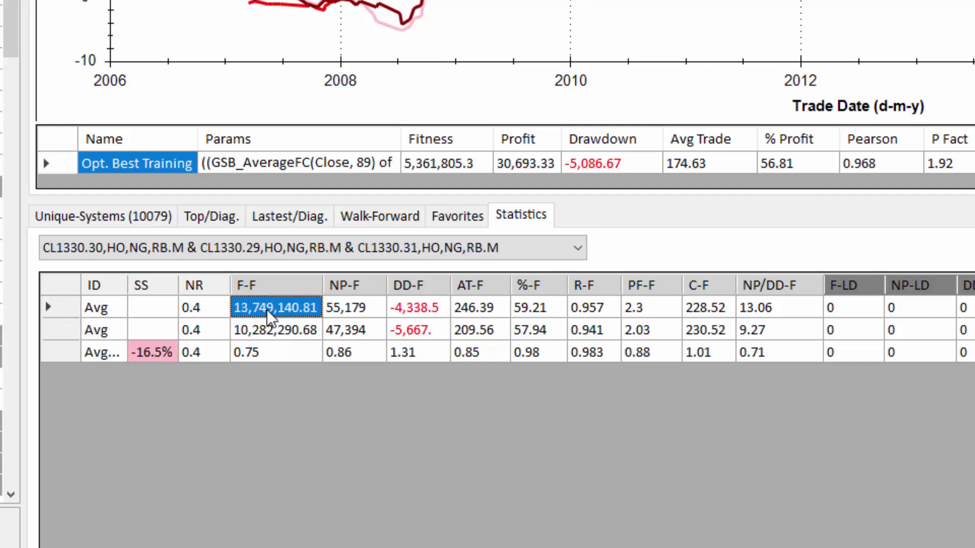
click(266, 335)
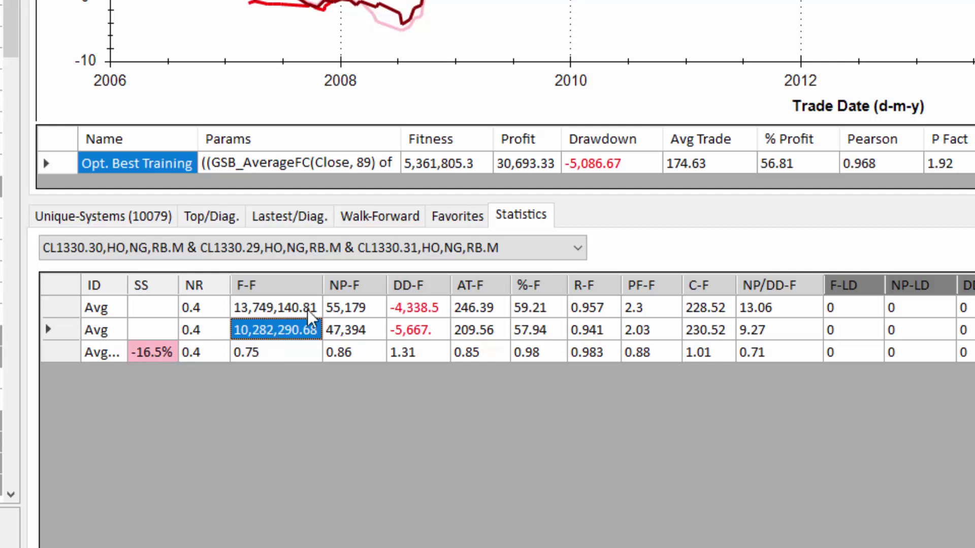
click(339, 311)
click(348, 336)
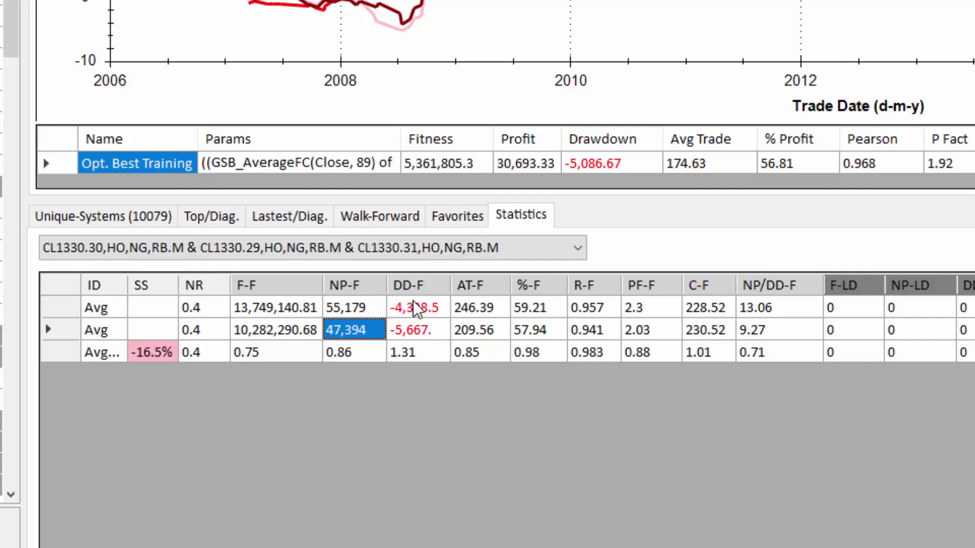
click(412, 309)
click(412, 335)
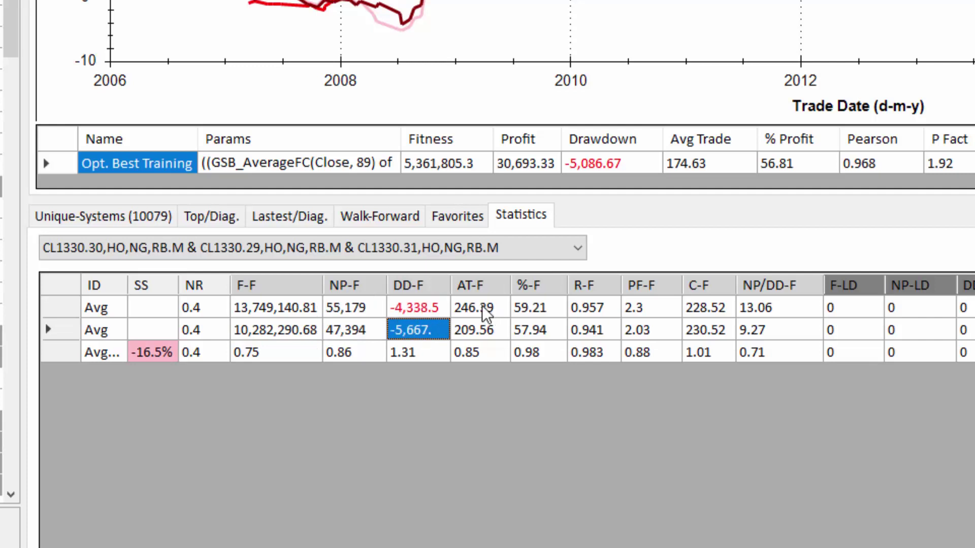
click(481, 309)
click(499, 330)
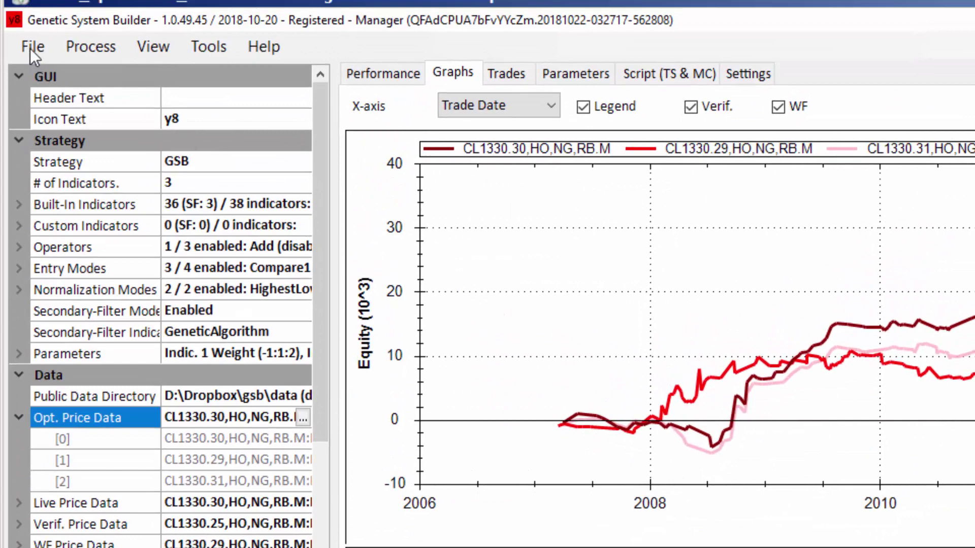
Save the optimization settings as CL-20.benchmark-y8.
click(30, 47)
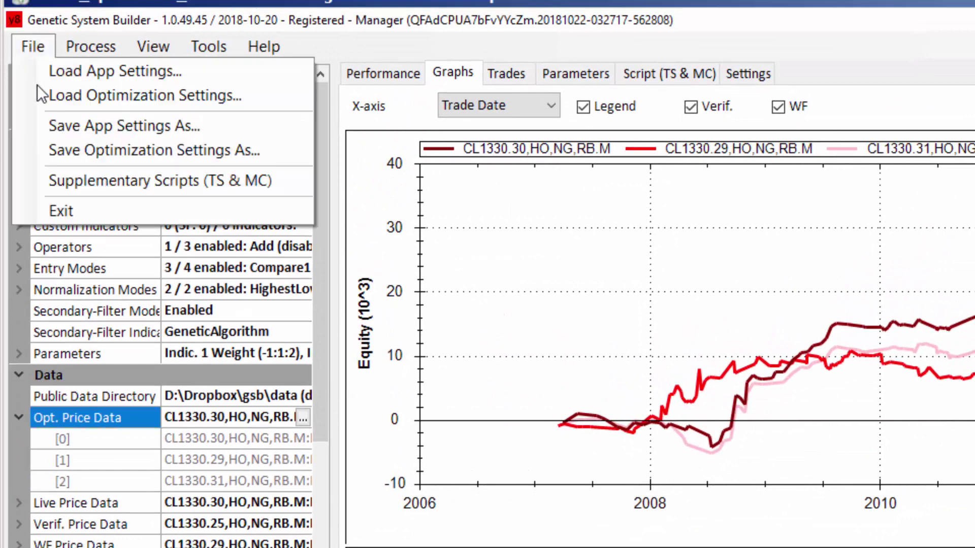
click(56, 149)
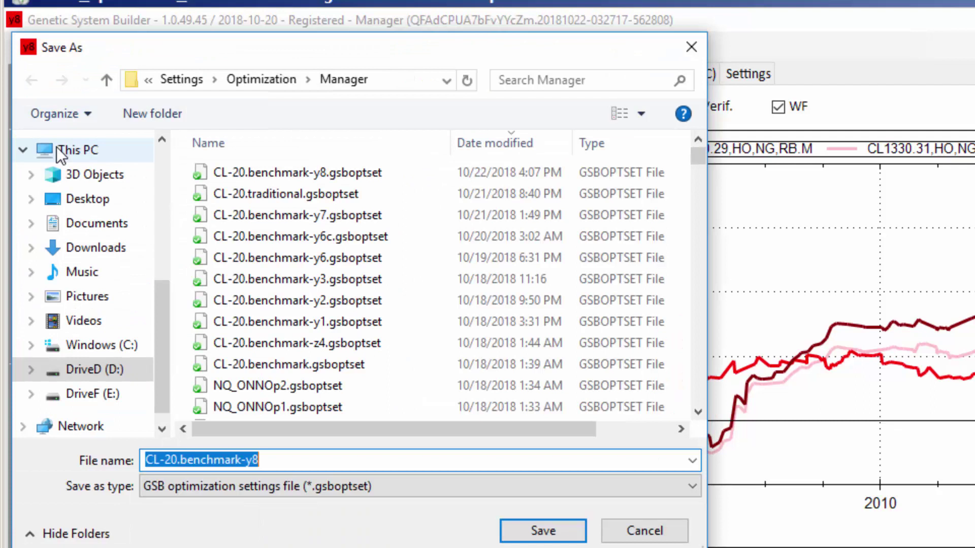
key(Return)
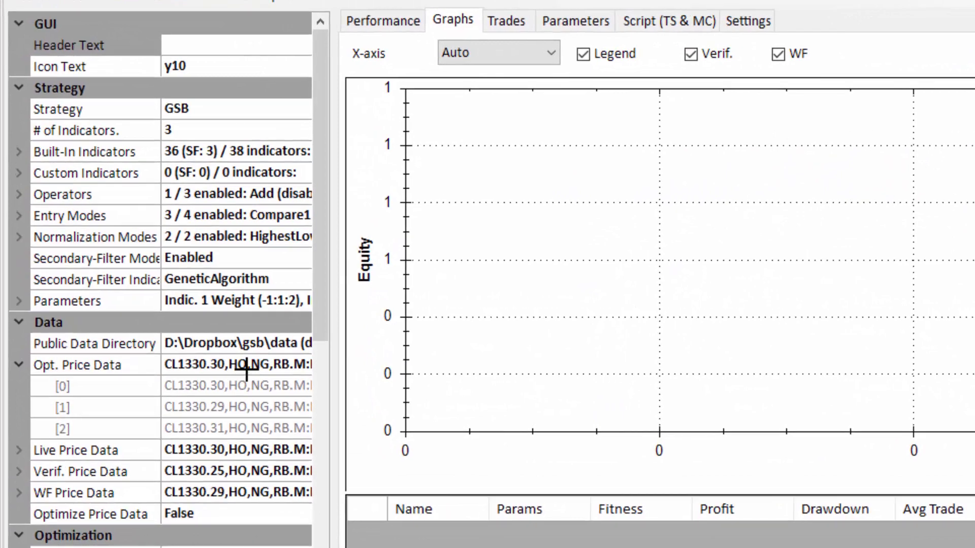
In the y10 manager, set the optimization price data to CL1330.30,HO,NG,RB.M only.
click(246, 366)
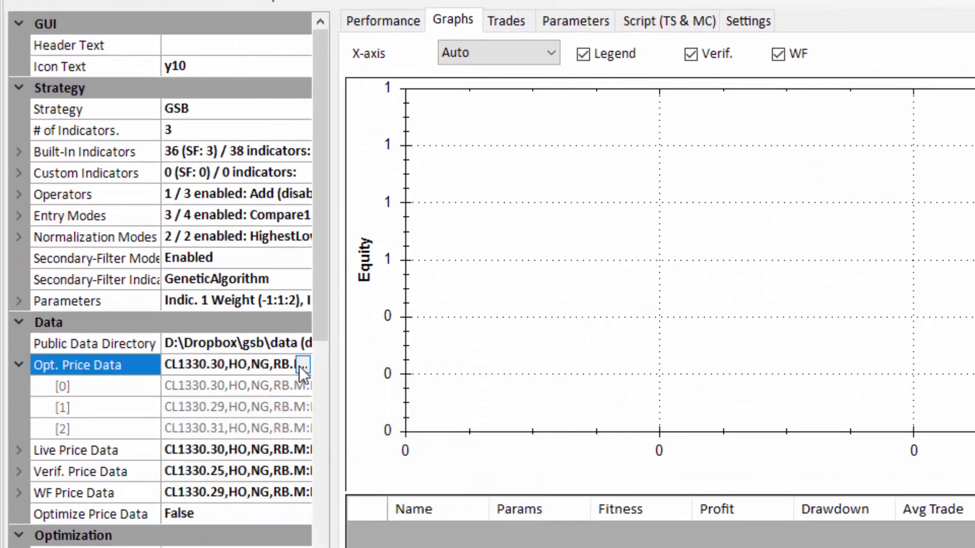
click(303, 364)
scroll(664, 262, down, 10)
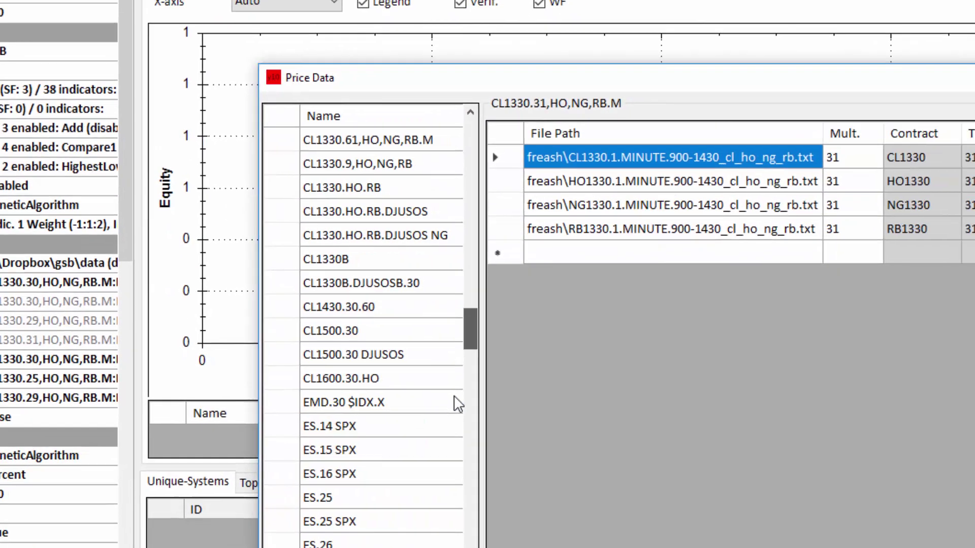
scroll(457, 404, up, 10)
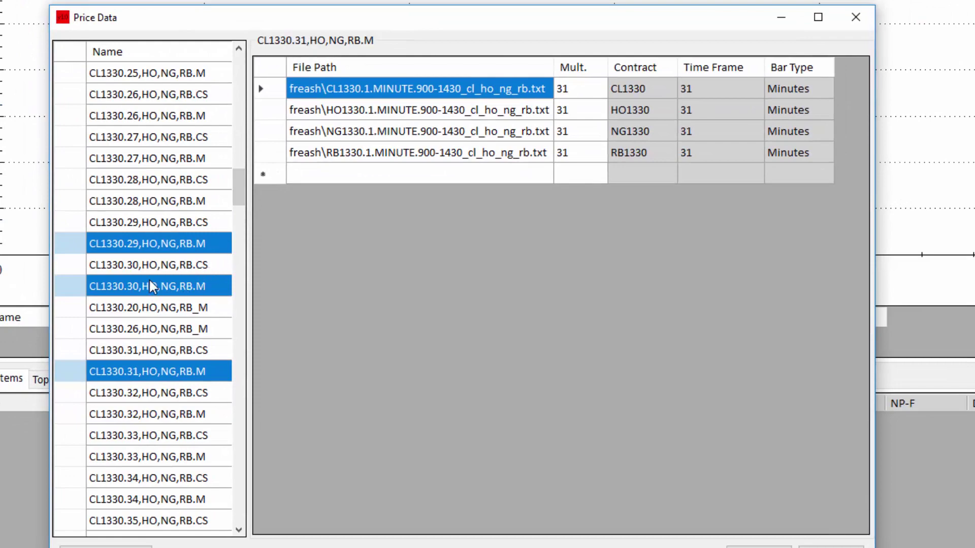
click(147, 284)
click(758, 546)
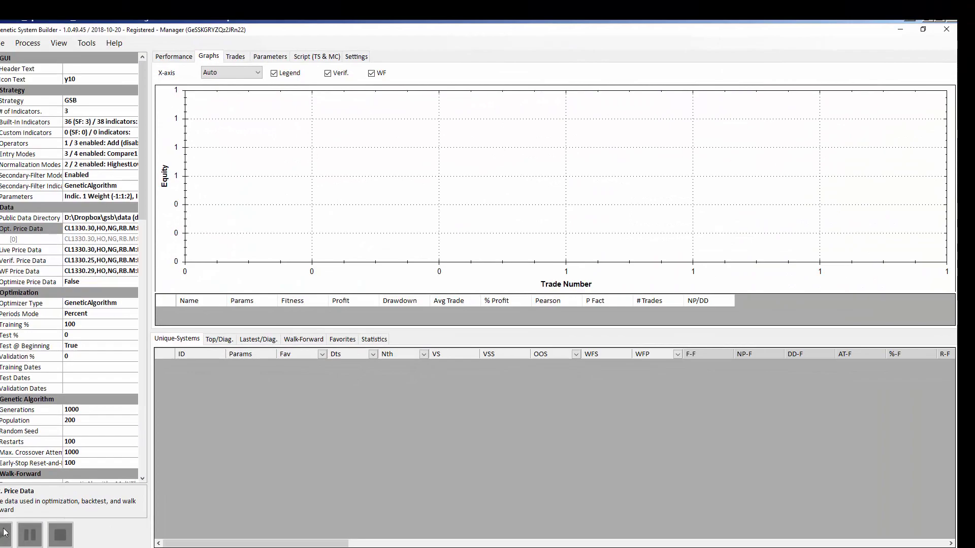
Start the optimization run in the y10 manager.
click(4, 531)
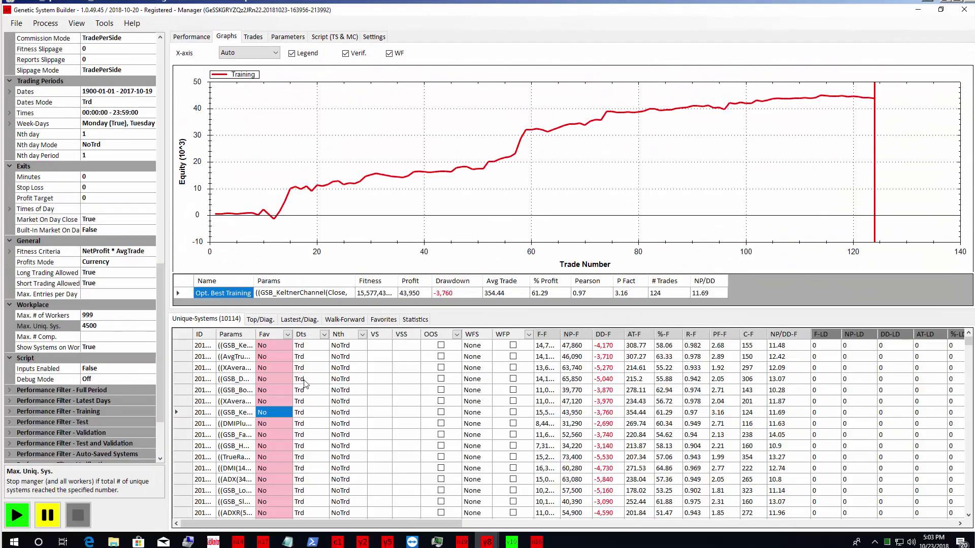
Calculate the unique systems' statistics and save them to CLP A.
right_click(305, 372)
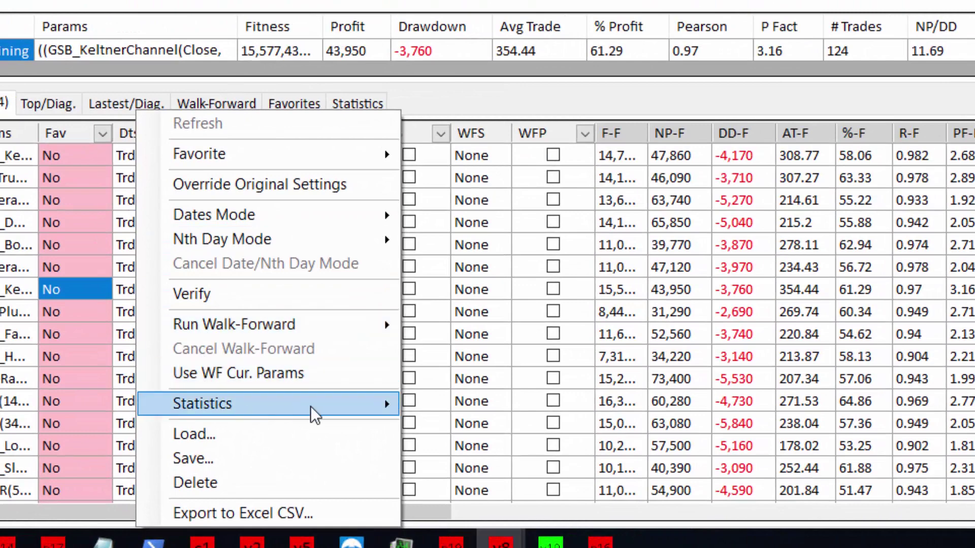
mouse_move(325, 410)
click(437, 404)
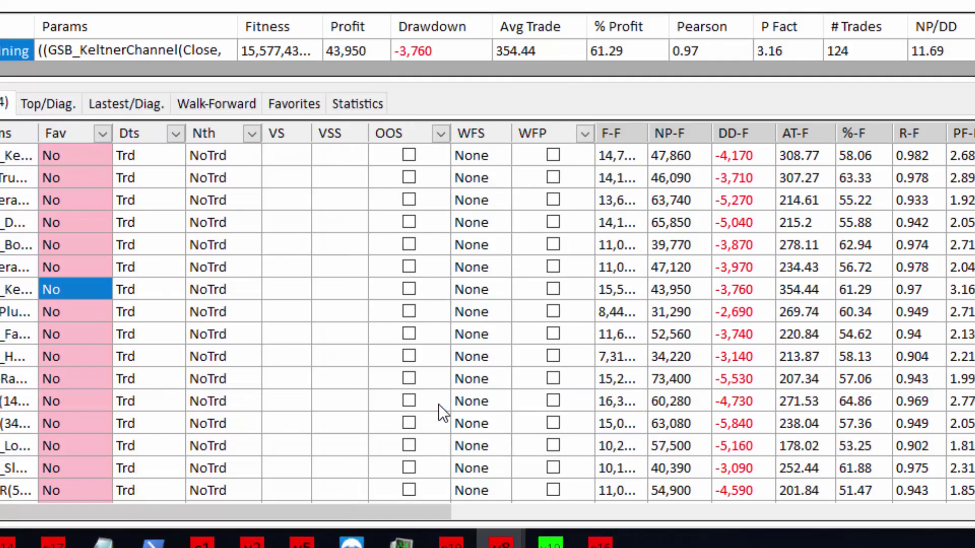
mouse_move(349, 107)
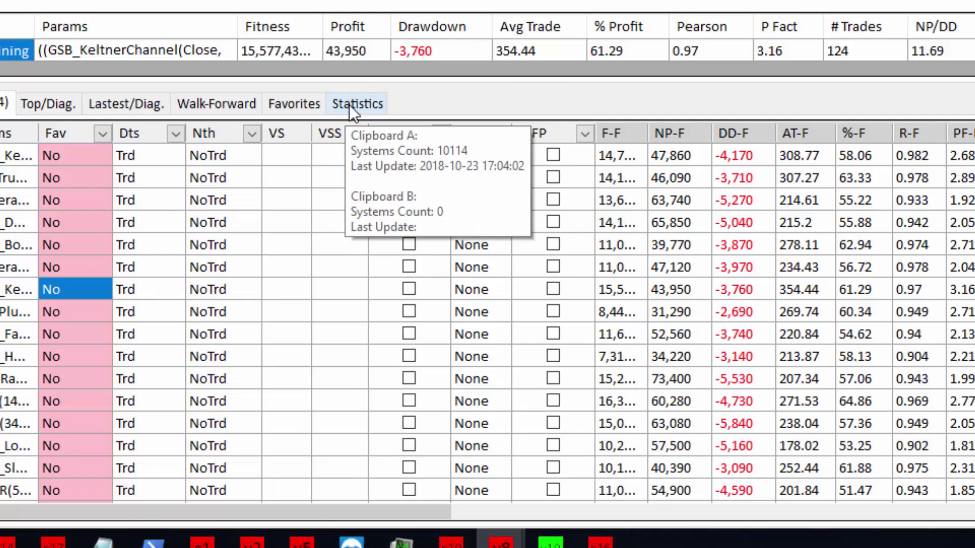
Set all unique systems' Nth Day Mode to Trade with an immediate re-backtest, and show the Resources Monitor.
click(291, 206)
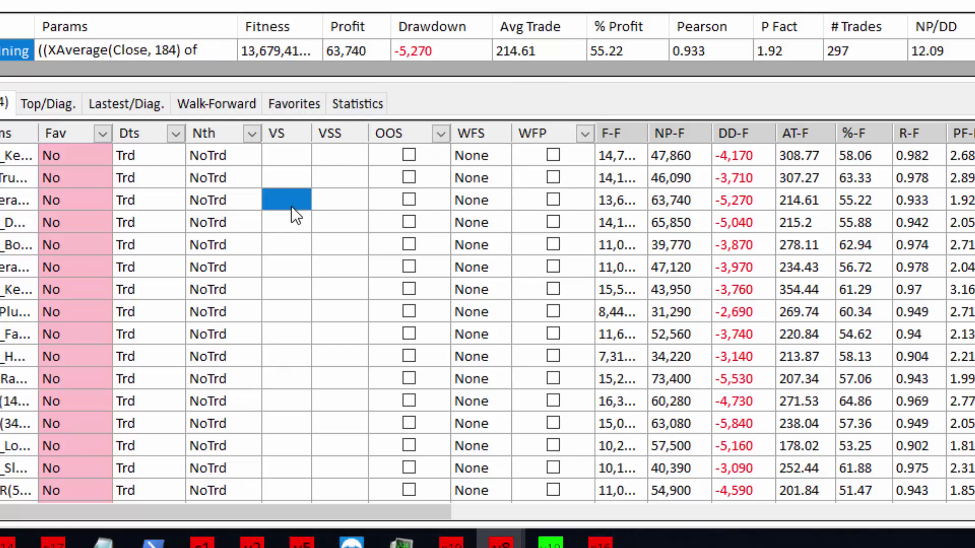
key(ctrl+a)
right_click(292, 205)
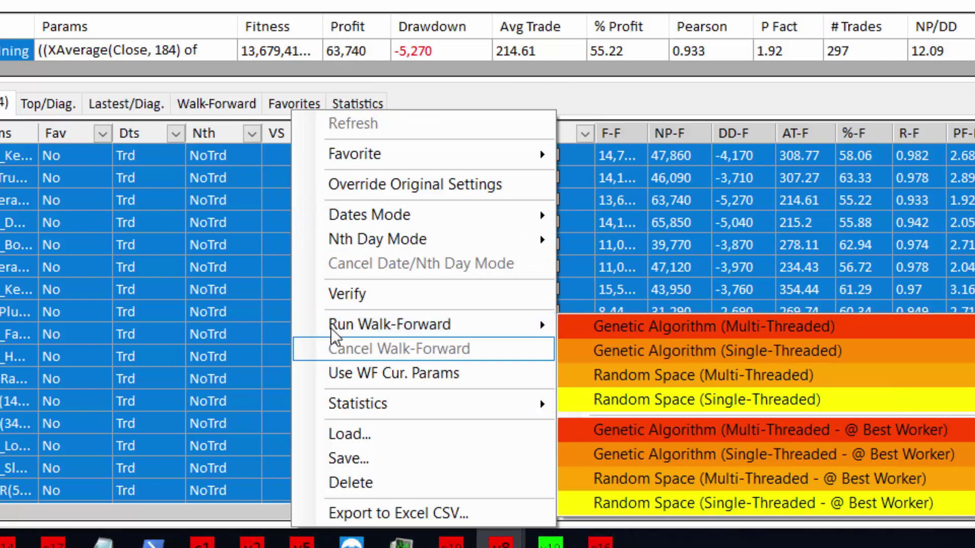
mouse_move(505, 239)
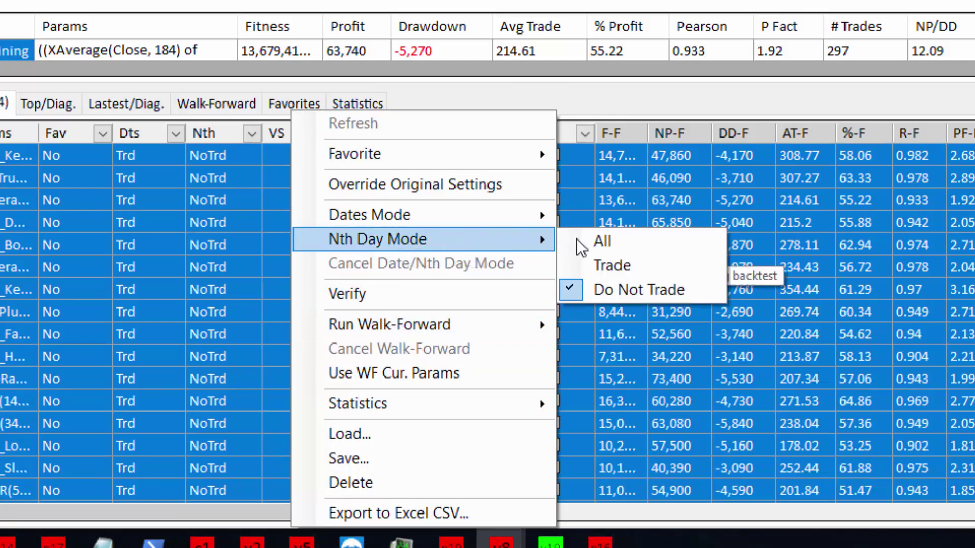
click(601, 261)
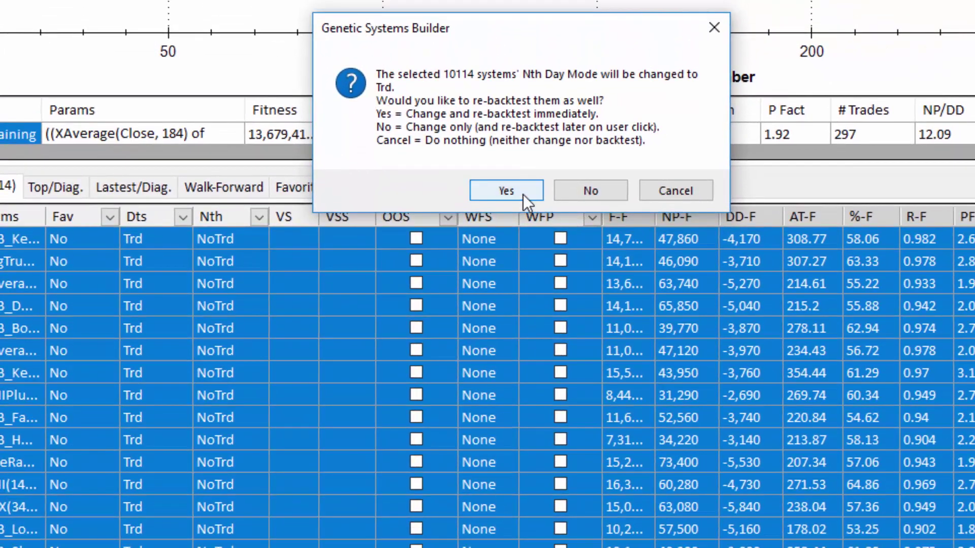
click(524, 185)
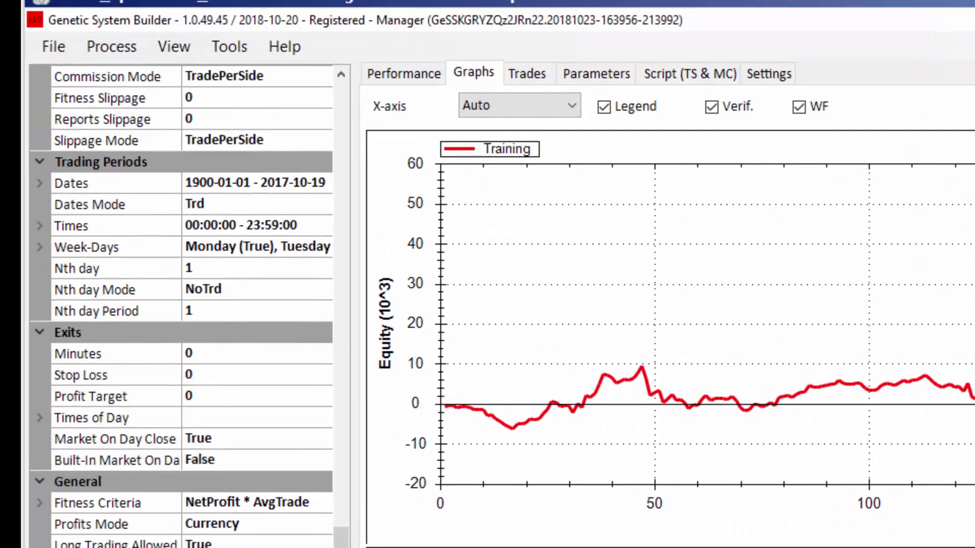
click(173, 47)
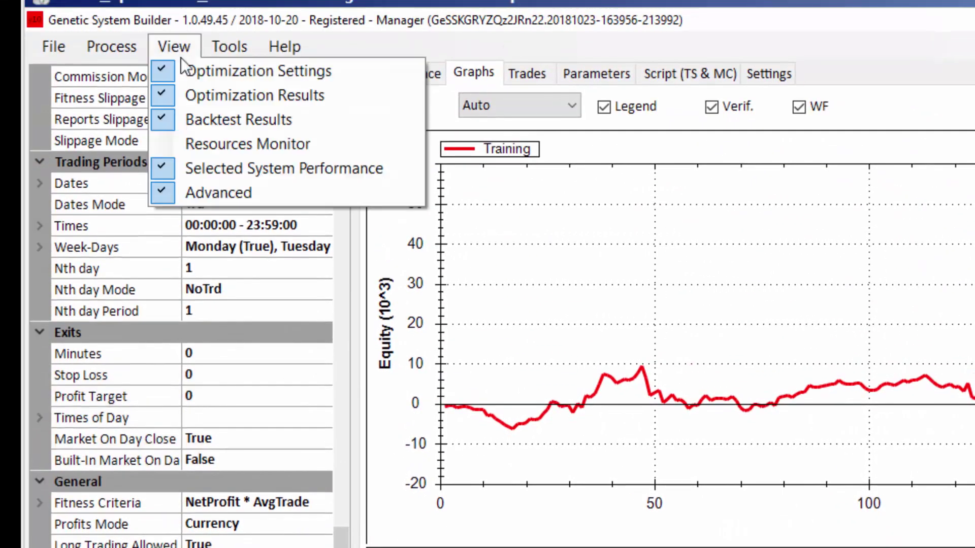
click(193, 143)
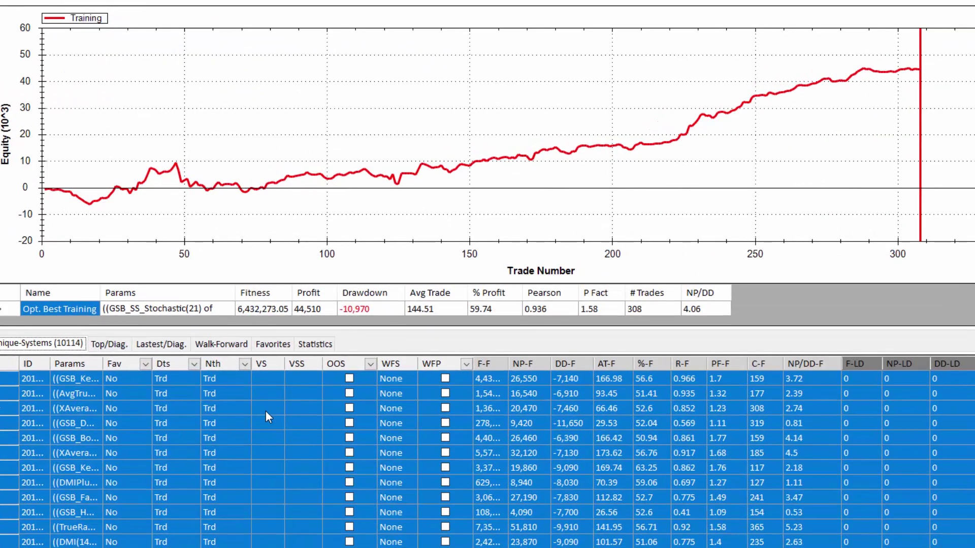
Calculate the re-backtested systems' statistics and save them to CLP B.
right_click(266, 410)
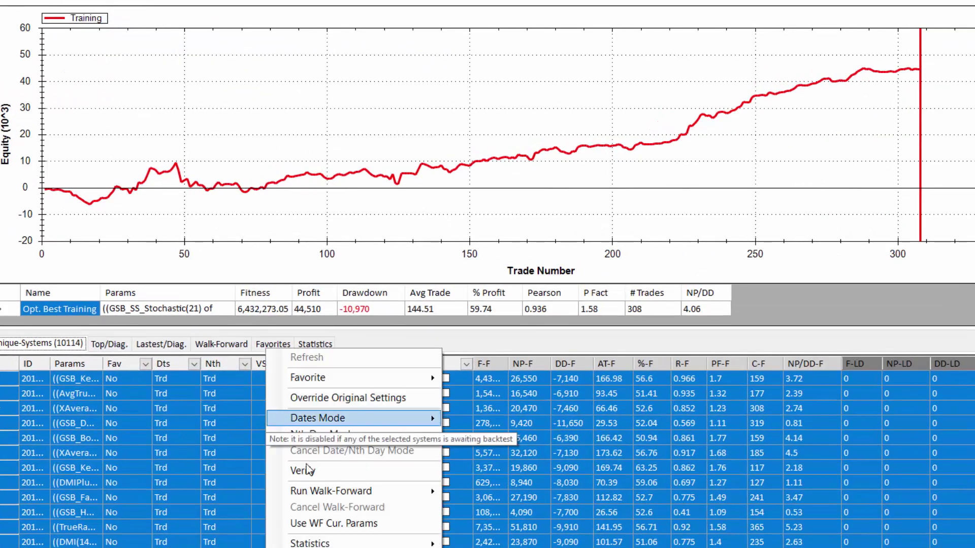
mouse_move(325, 542)
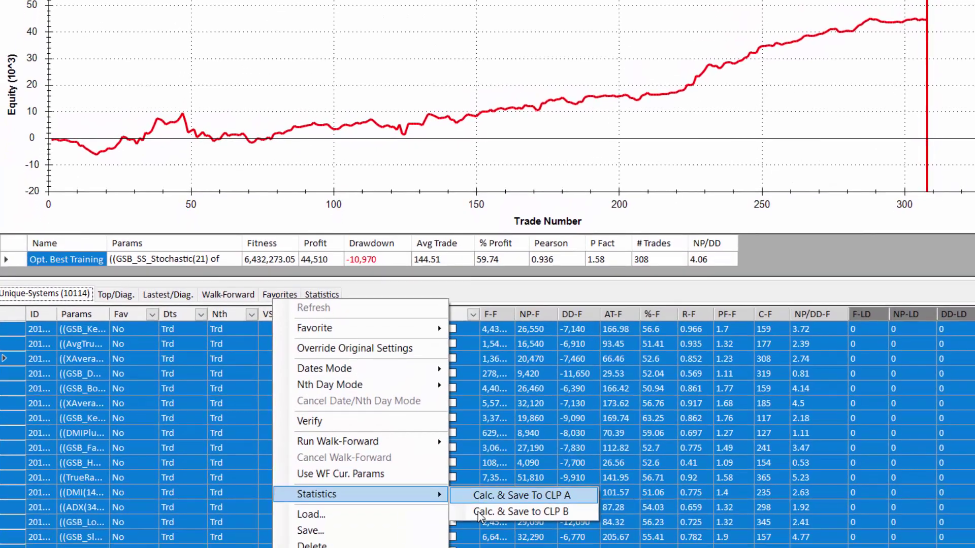
click(548, 536)
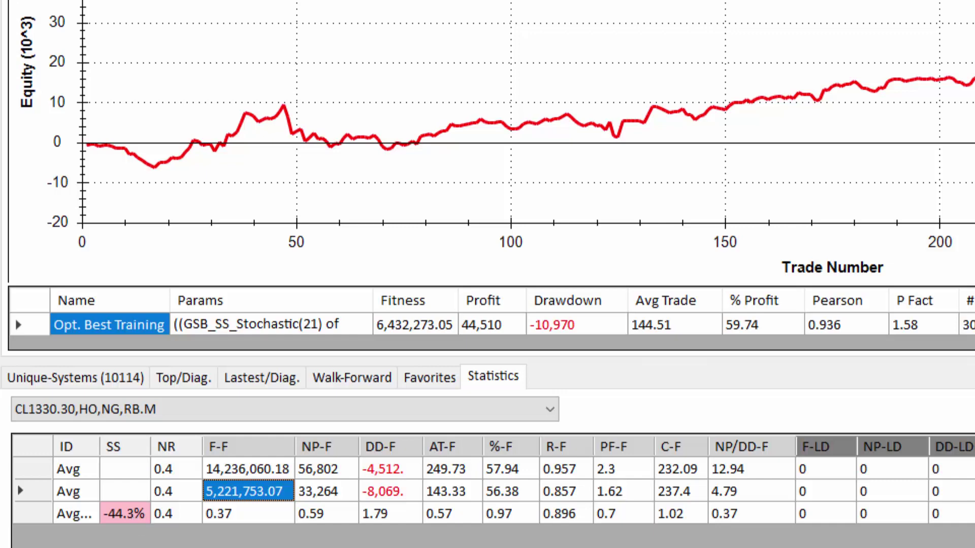
Compare the 30-minute-only average rows with the statistics of the build using 30, 29 and 31-minute data.
key(alt+Tab)
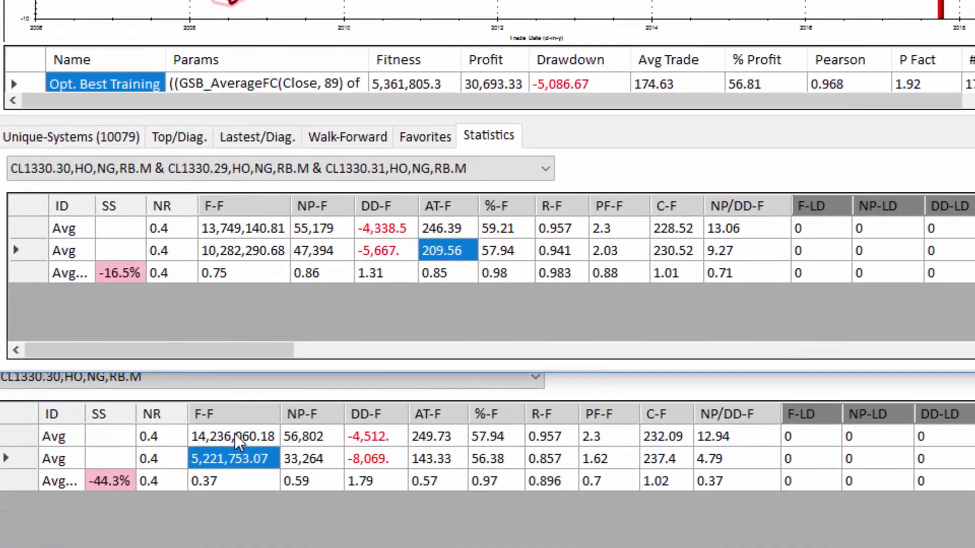
click(237, 502)
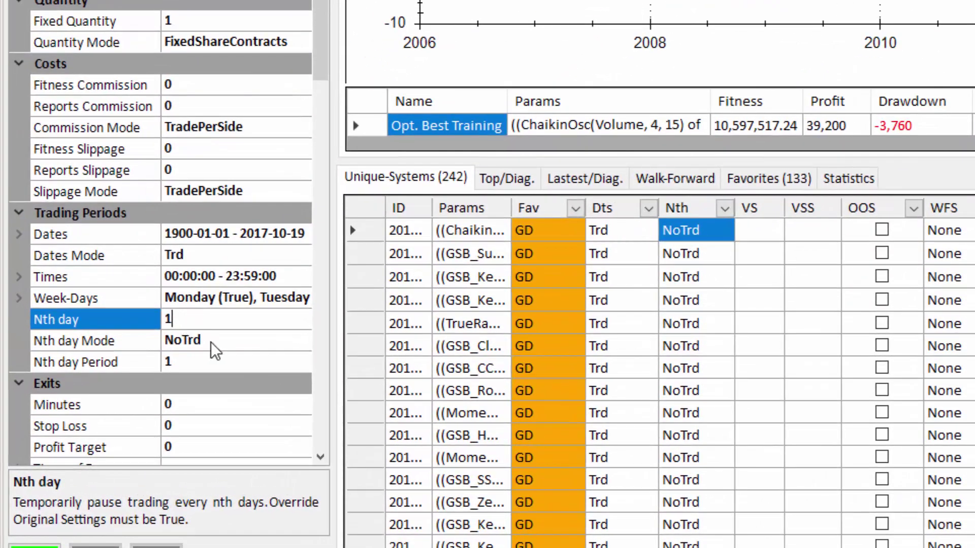
In the nth manager, switch the Nth mode of the first four unique systems individually to Trd.
click(208, 340)
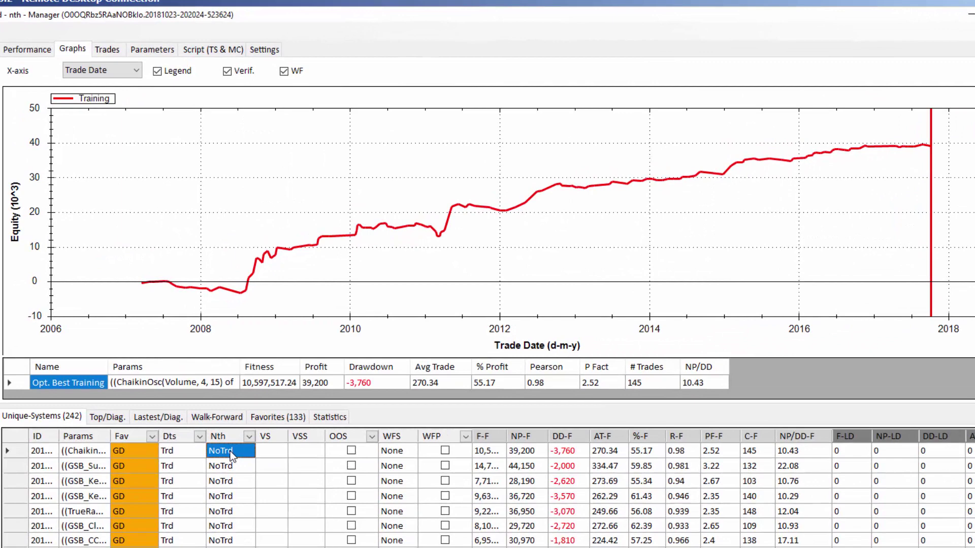
click(231, 451)
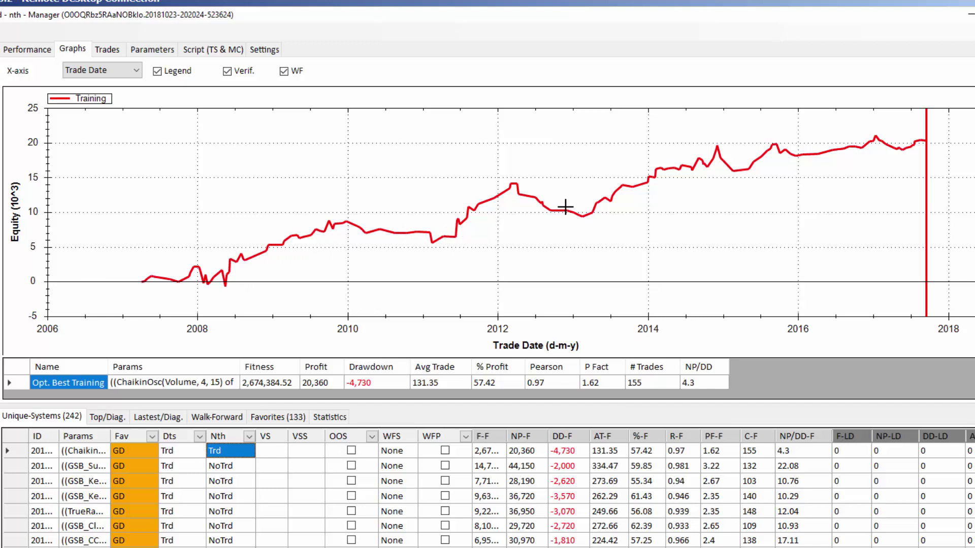
click(229, 466)
click(229, 467)
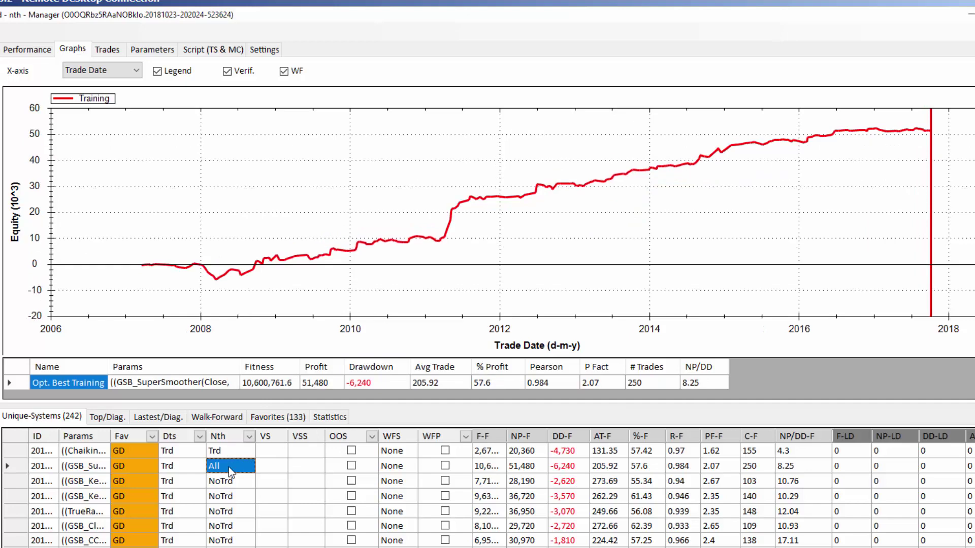
click(229, 467)
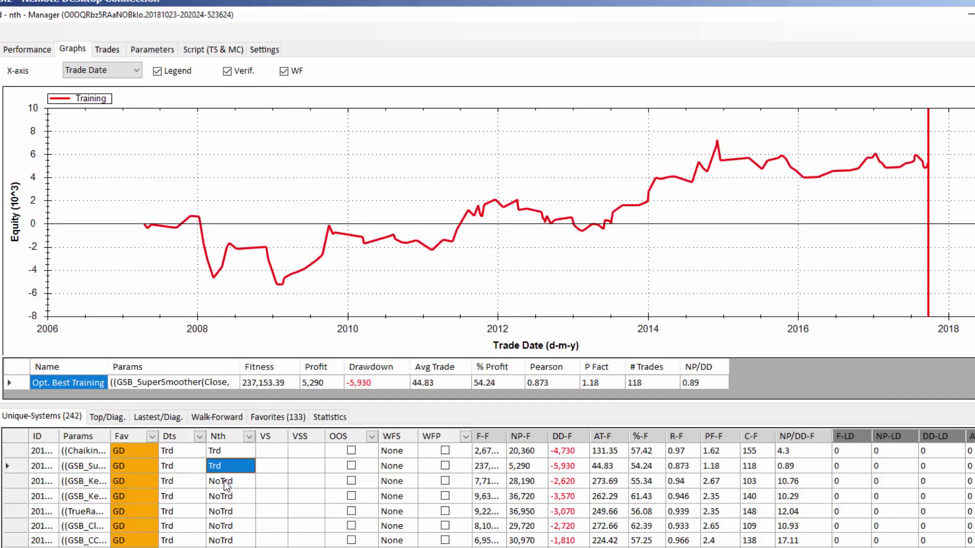
double_click(226, 482)
double_click(227, 498)
Set the Nth Day Mode of every unique system in the nth manager to Trade, re-backtesting immediately.
key(ctrl+a)
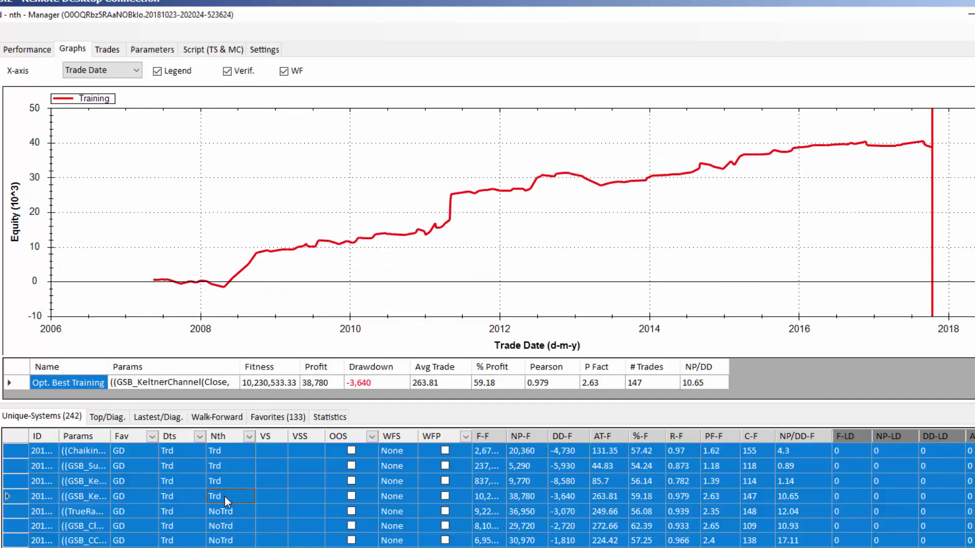
right_click(226, 502)
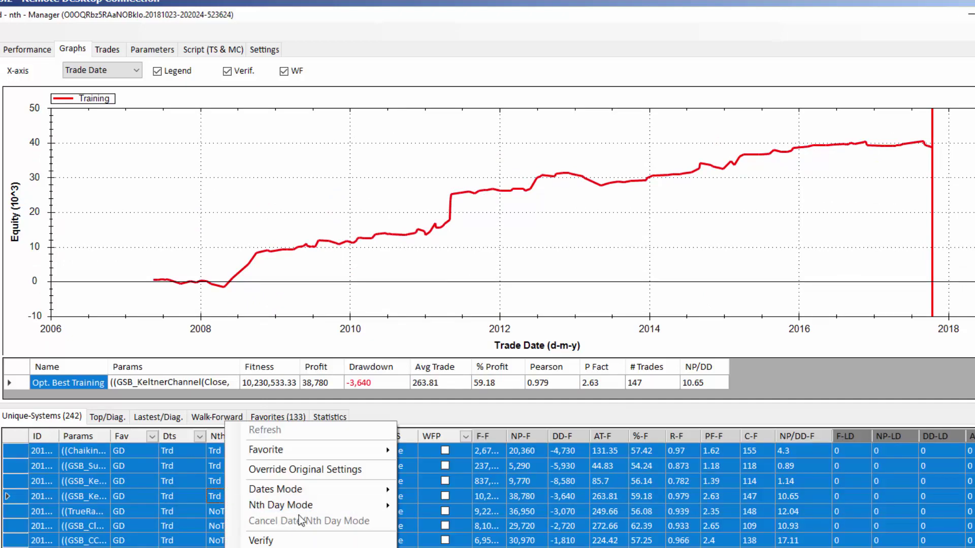
mouse_move(362, 508)
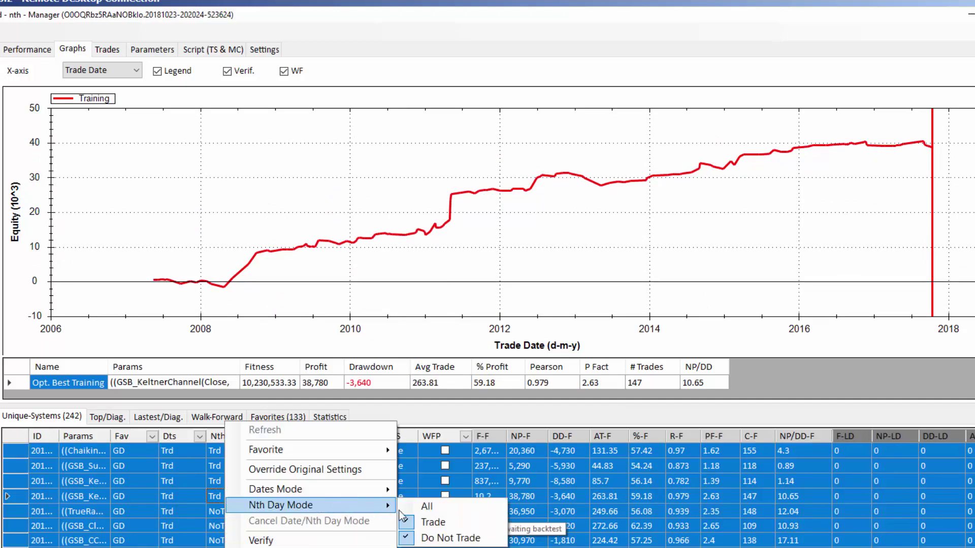
click(427, 523)
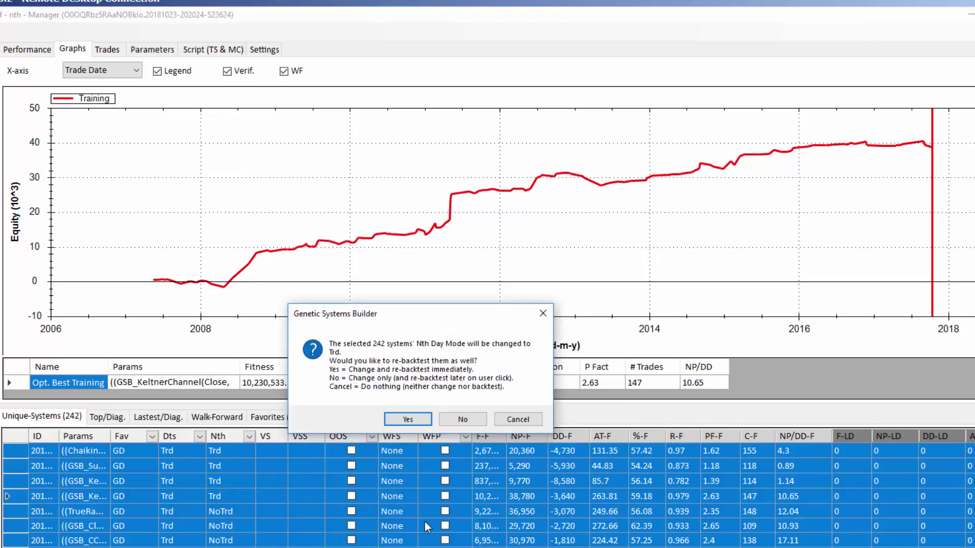
click(407, 421)
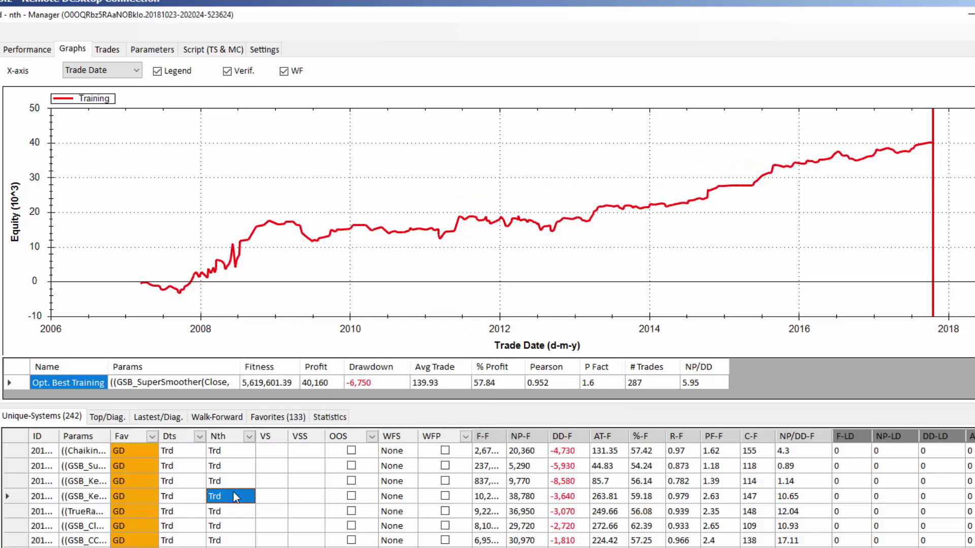
Go through several systems in the list to examine their equity curves in Nth day Trade mode.
key(Down)
key(Down)
key(Down)
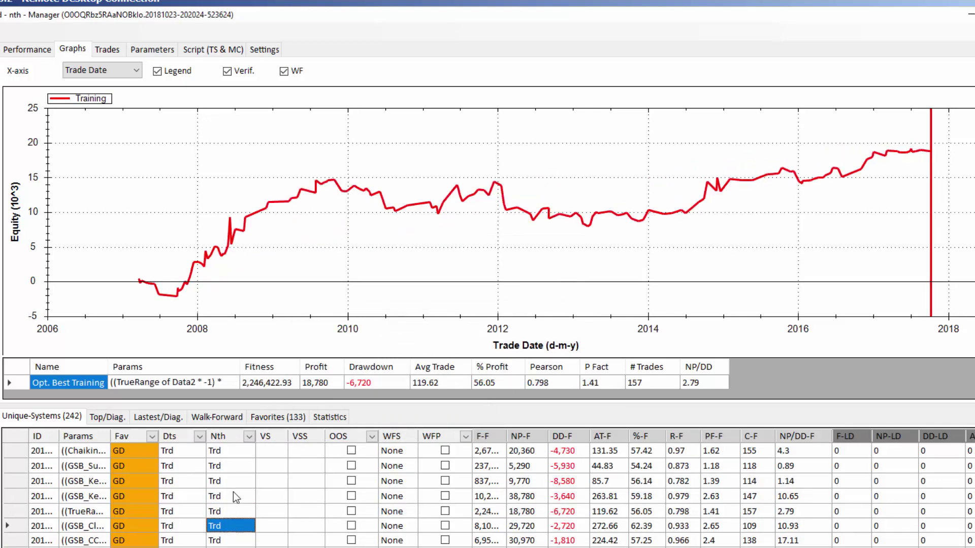
key(Down)
key(Down)
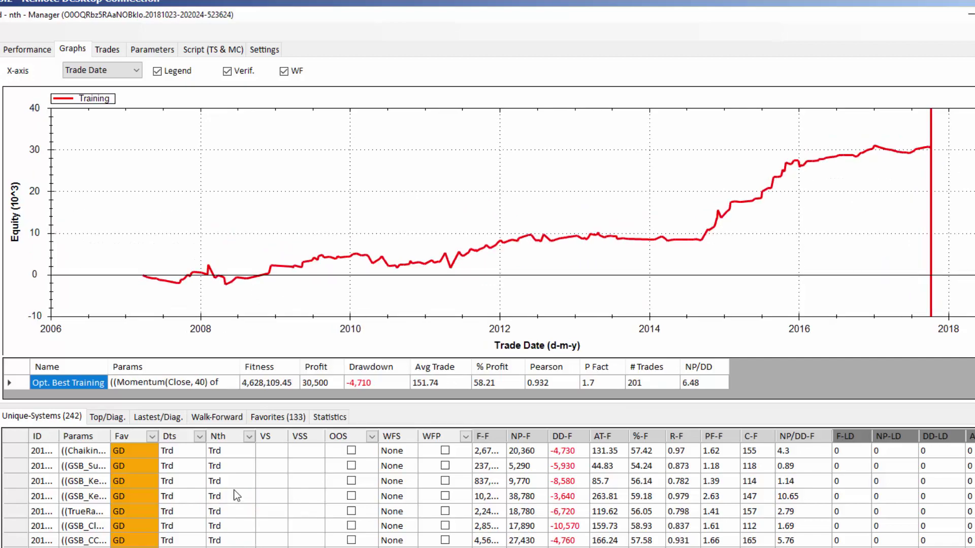
Set all unique systems' Dates Mode to Non Tradeable without re-backtesting them.
click(236, 496)
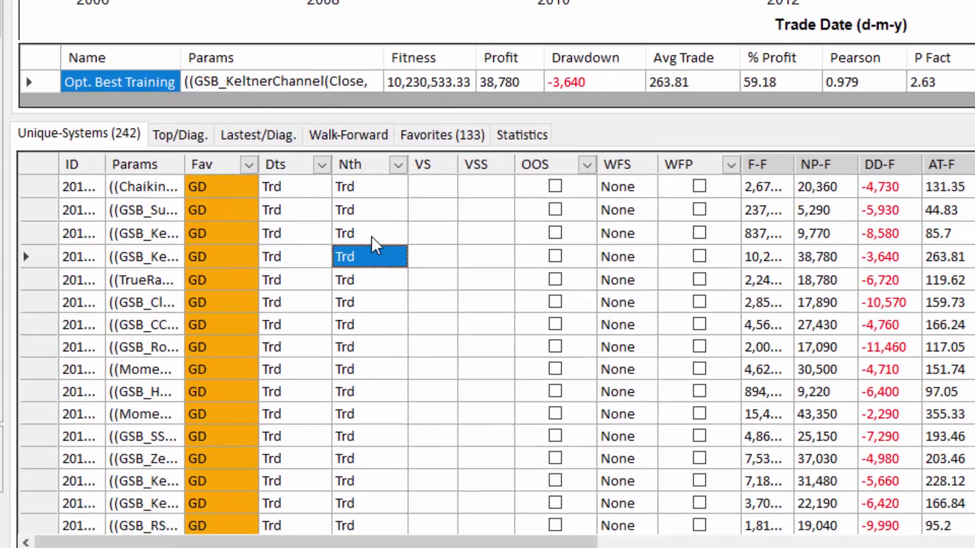
key(ctrl+a)
right_click(367, 229)
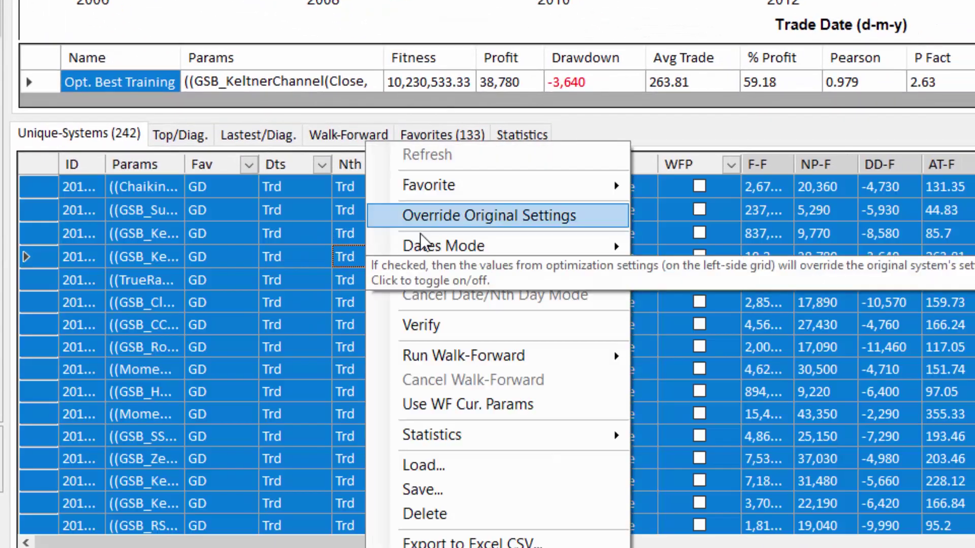
mouse_move(539, 261)
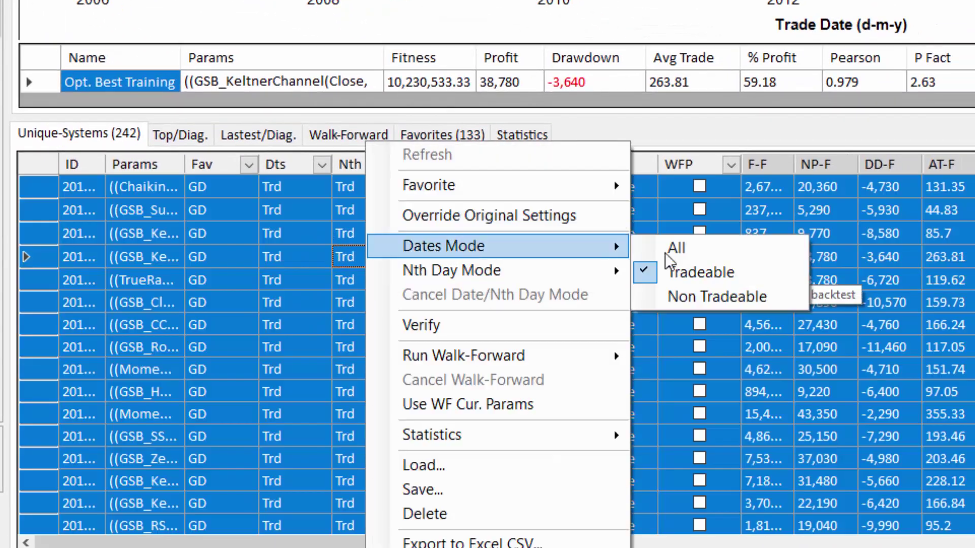
click(677, 304)
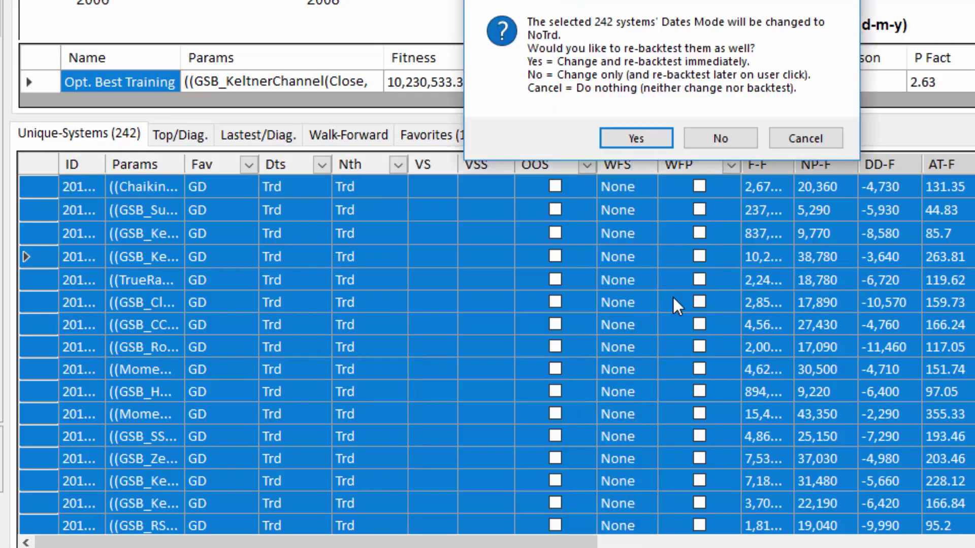
click(698, 144)
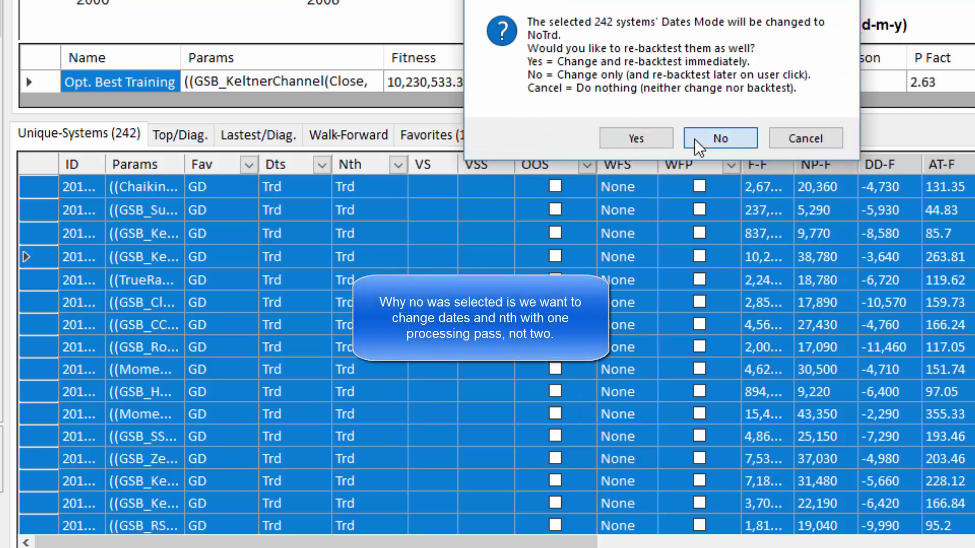
Set the selected systems' Nth Day Mode to All and re-backtest them immediately.
right_click(418, 264)
mouse_move(477, 267)
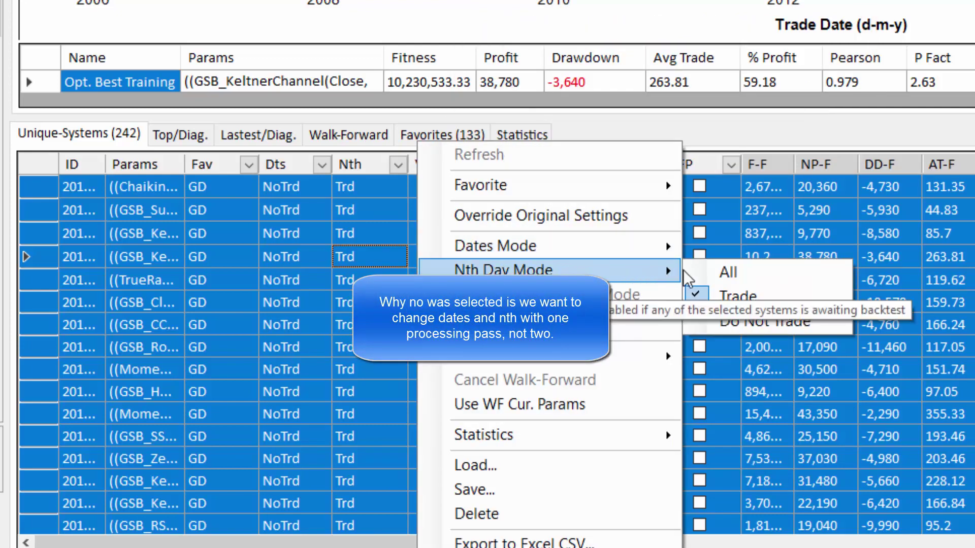
click(713, 277)
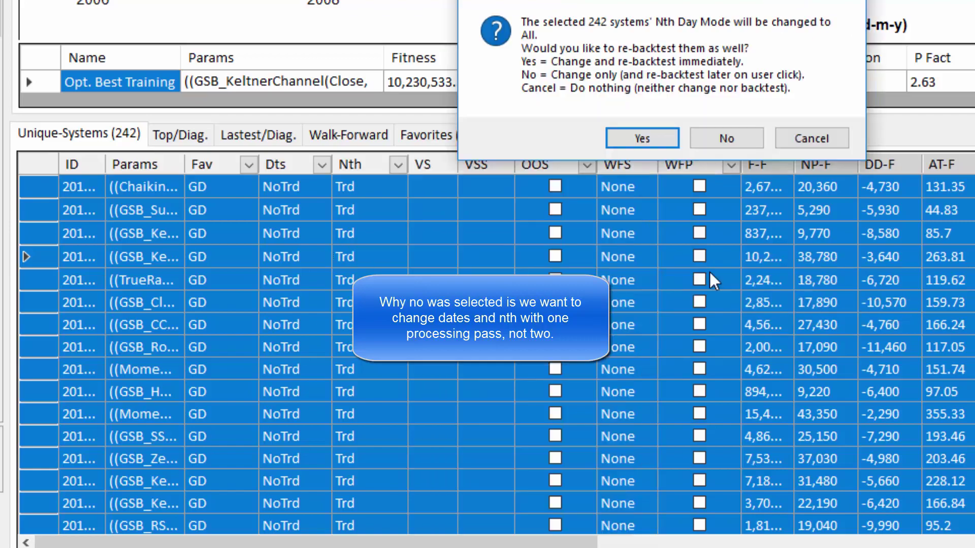
click(629, 148)
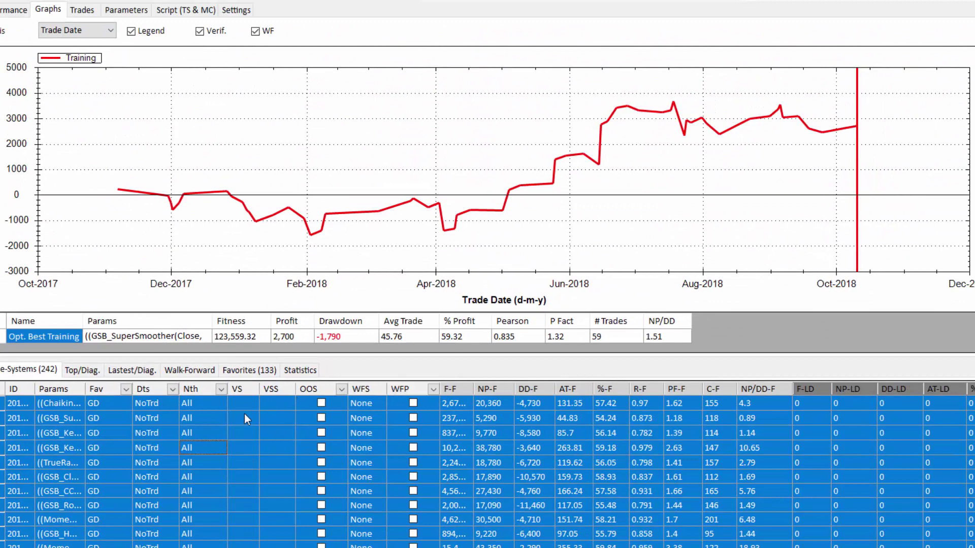
Go through the first systems in the list one by one to examine their equity curves on non-tradeable dates with Nth Day Mode All.
click(216, 404)
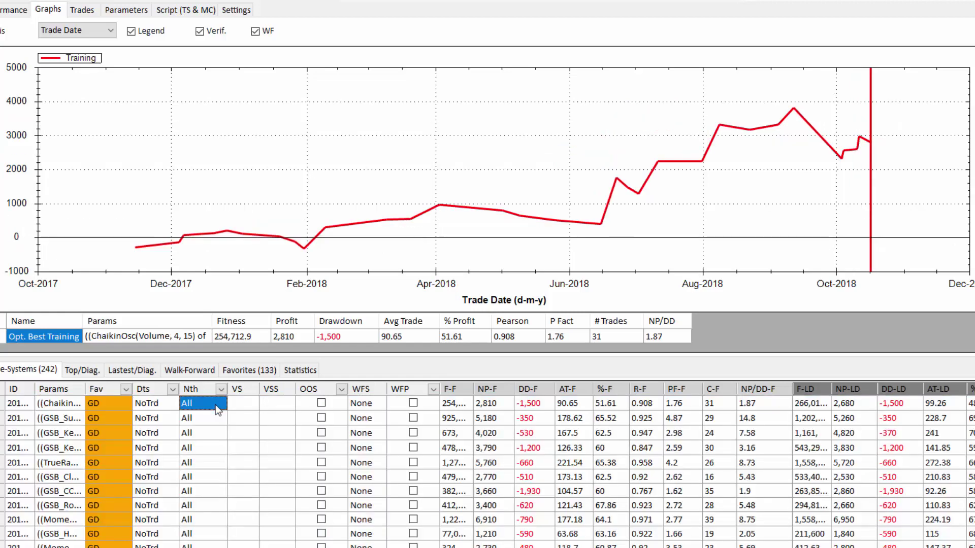
key(Down)
key(Down)
key(Down)
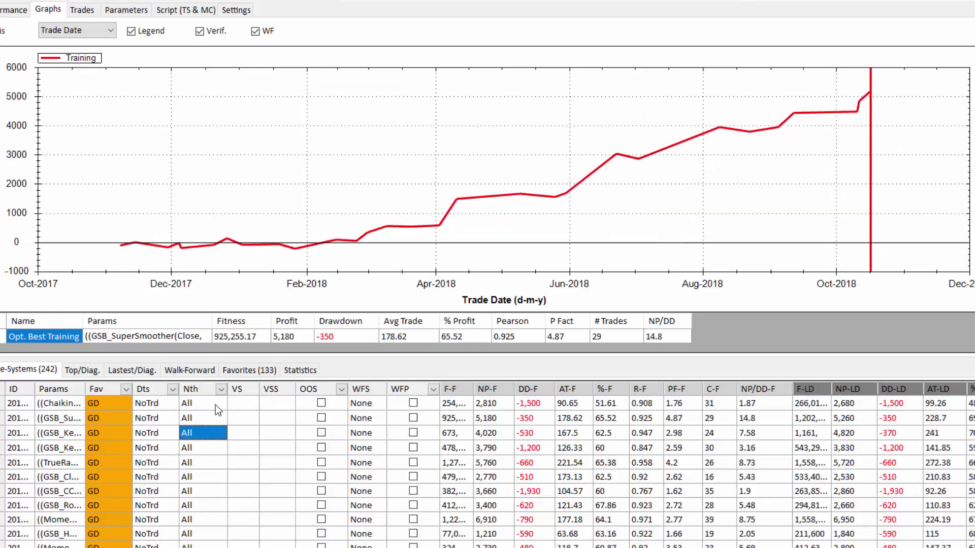
key(Down)
key(Down)
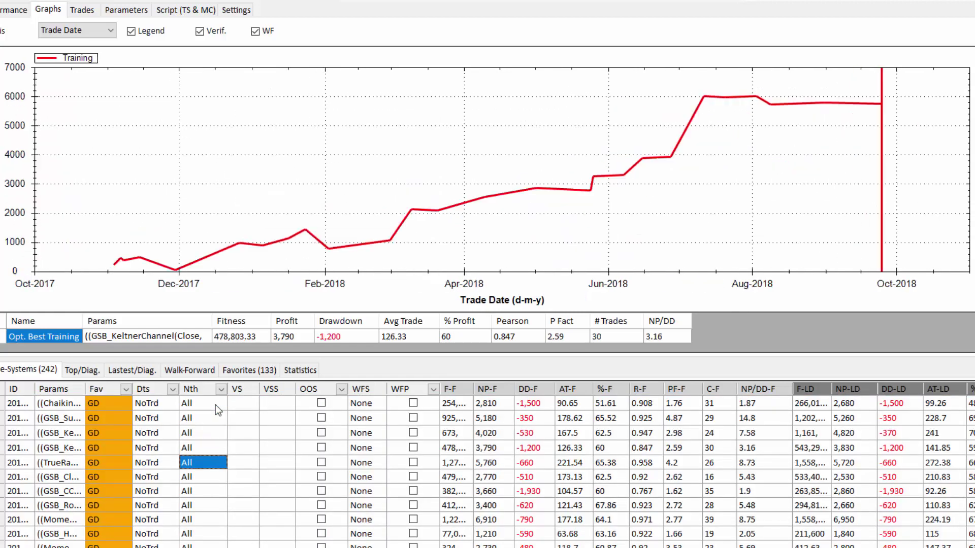
key(Down)
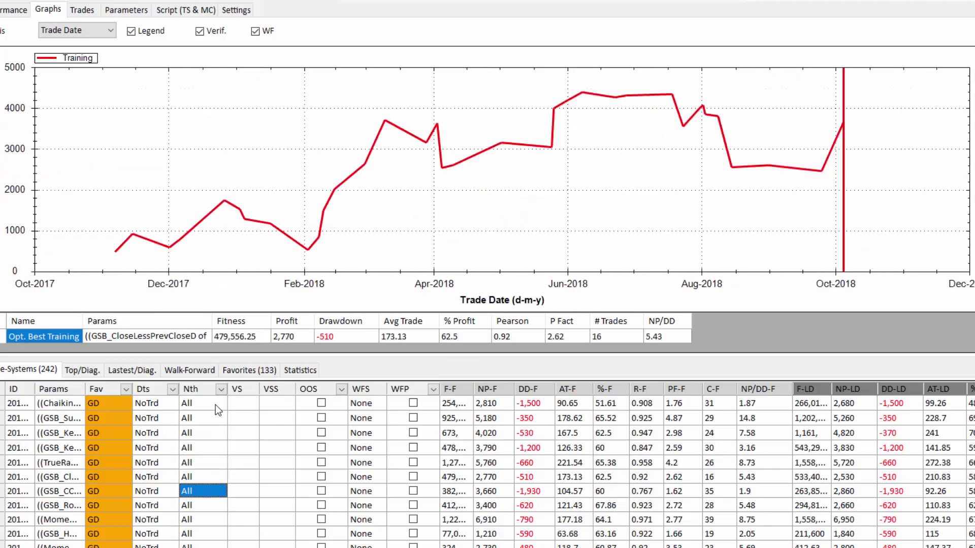
key(Down)
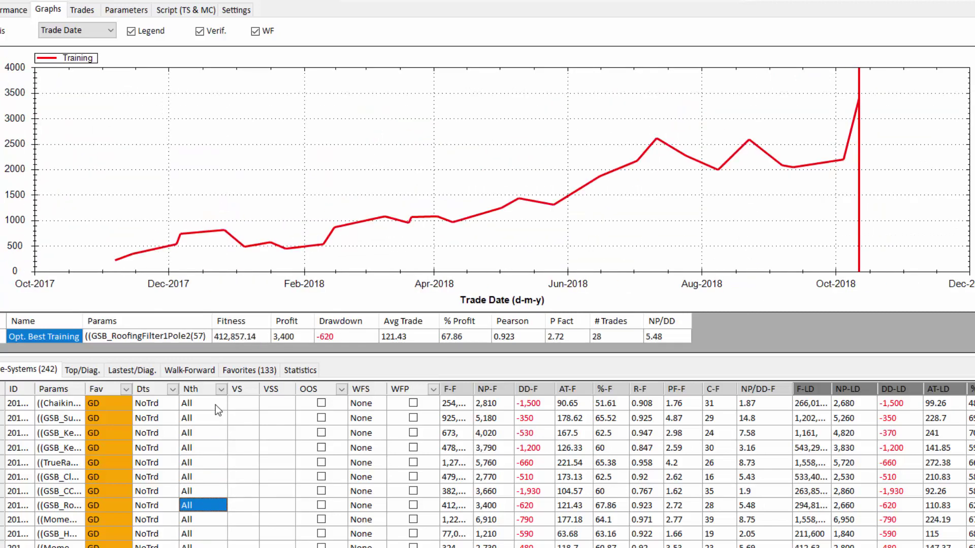
key(Down)
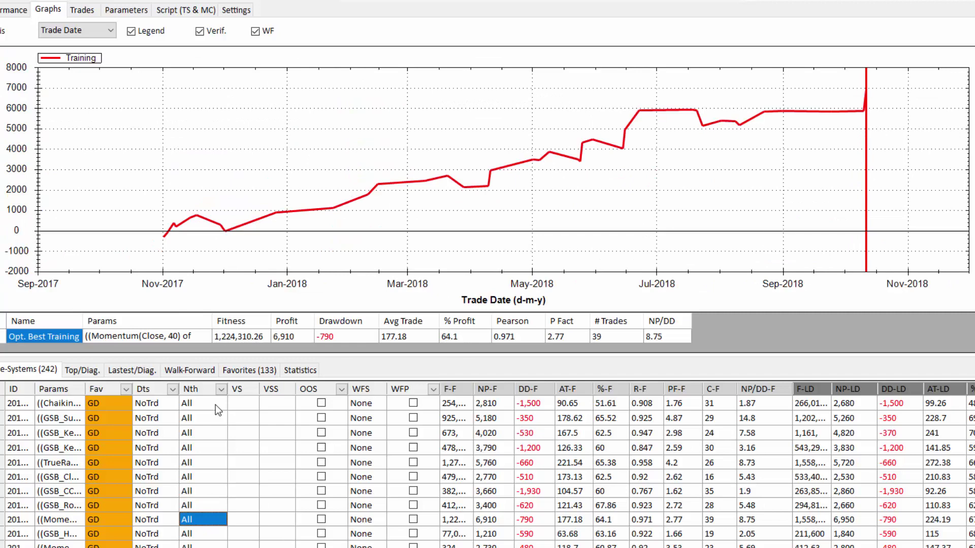
key(Down)
key(Down)
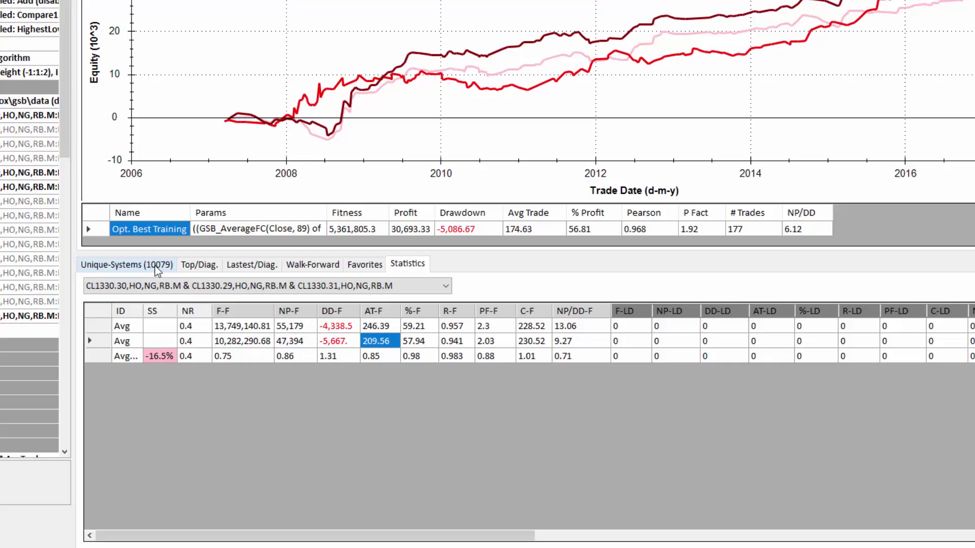
Set the Nth Day Mode of the first two systems in the unique systems list to Do Not Trade.
click(225, 327)
click(294, 256)
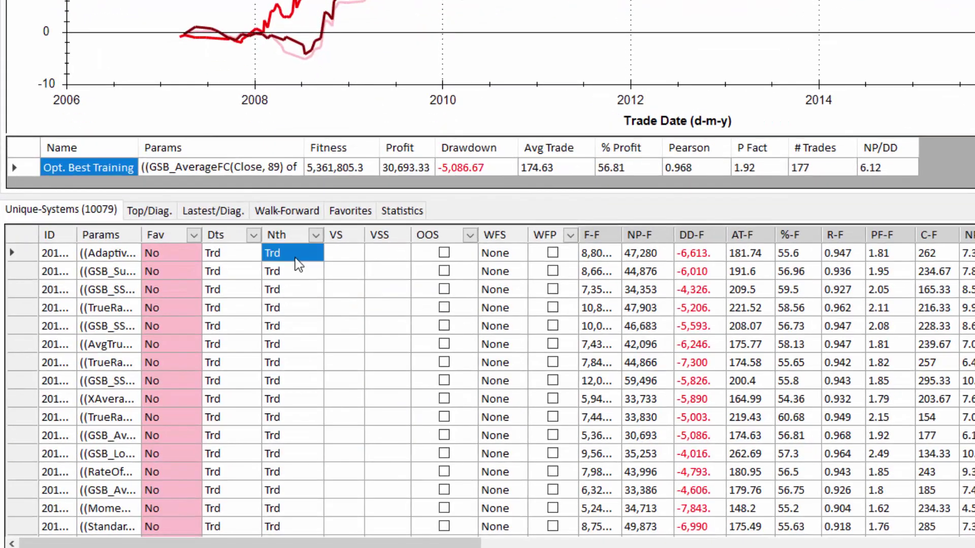
click(274, 256)
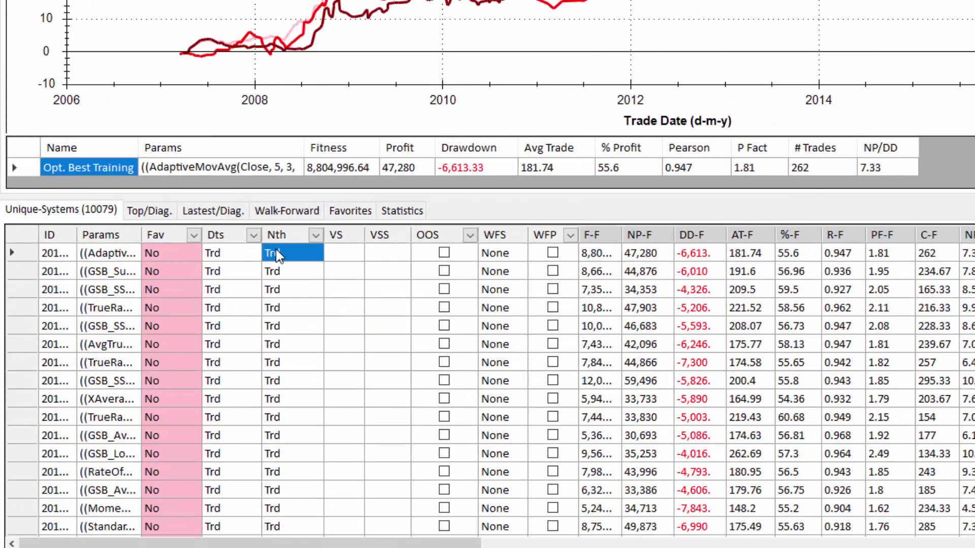
right_click(277, 255)
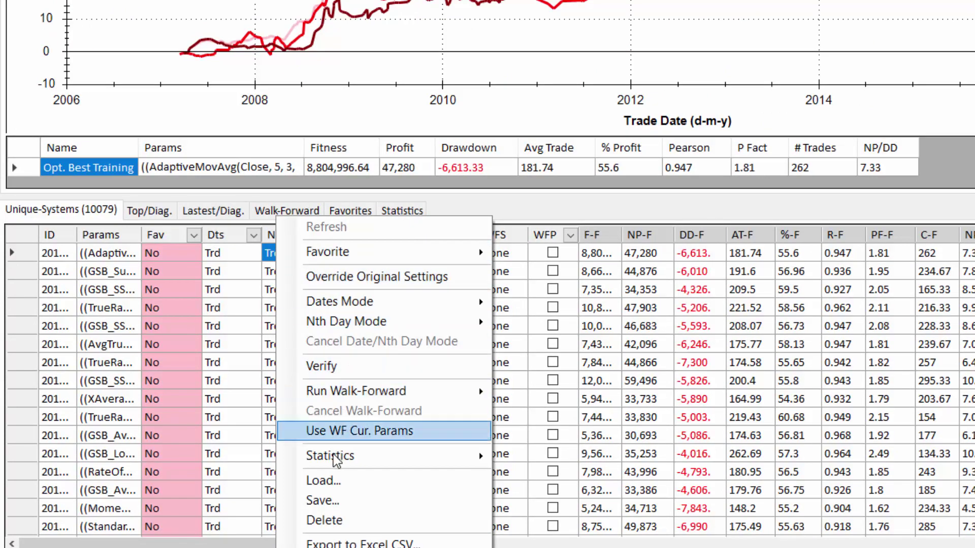
mouse_move(420, 329)
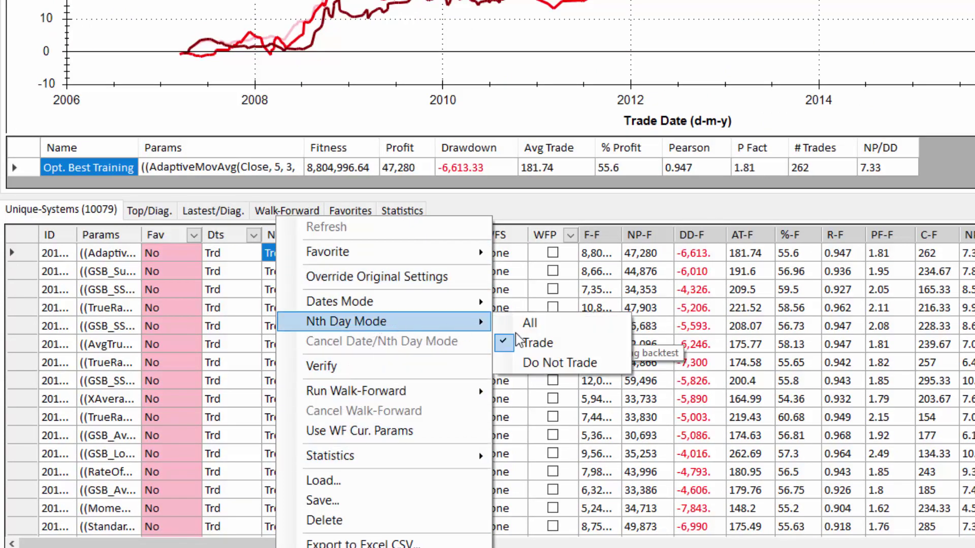
click(540, 362)
click(302, 271)
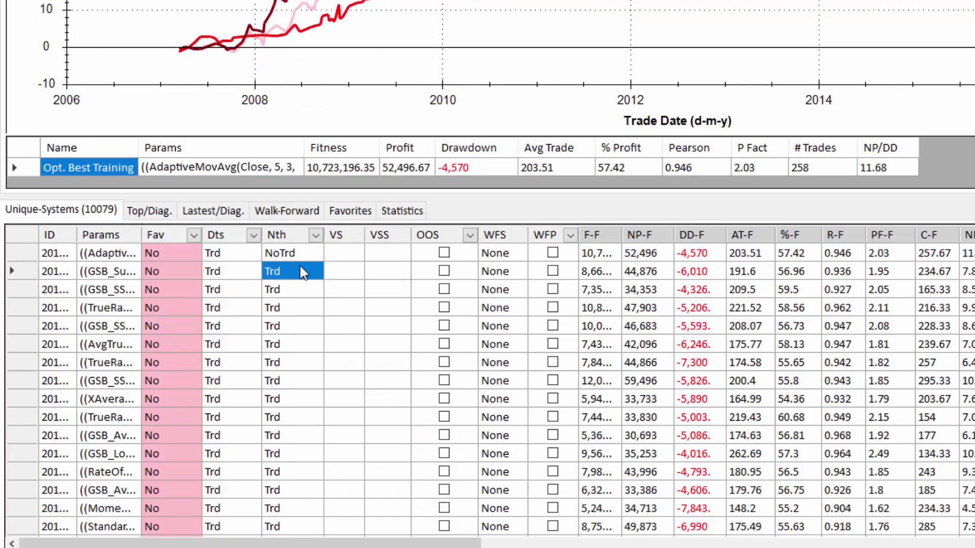
right_click(302, 271)
mouse_move(356, 320)
click(564, 354)
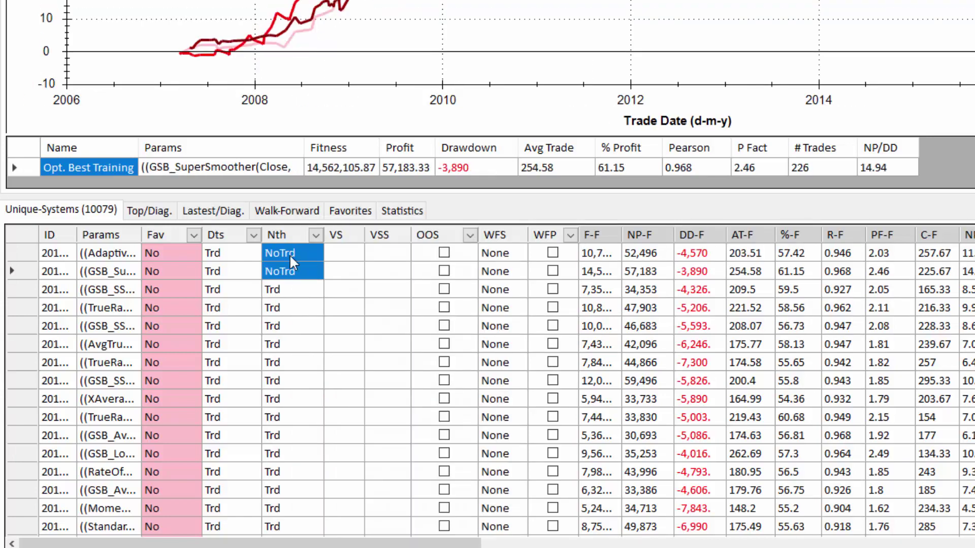
Verify the first two systems on the verification price data and collapse the General and Workplace settings groups.
right_click(291, 259)
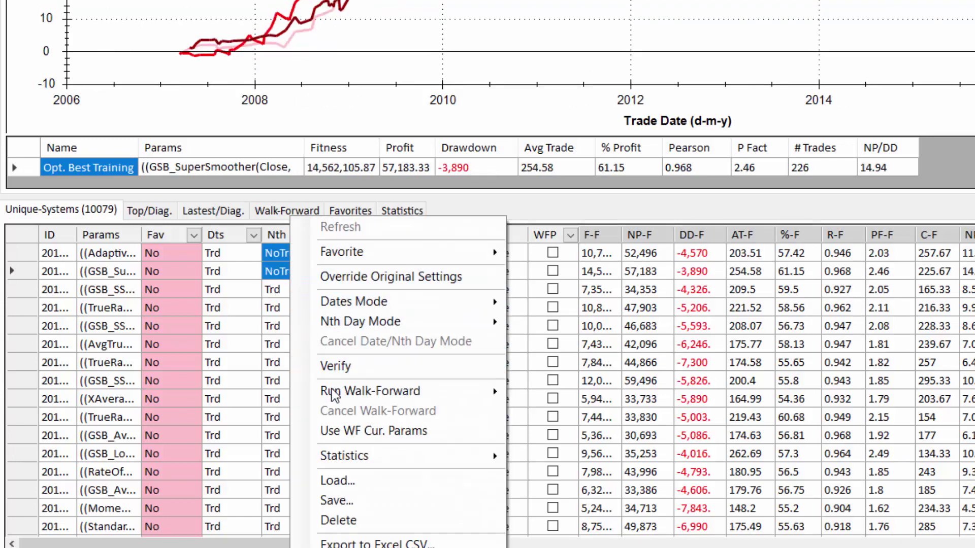
key(Escape)
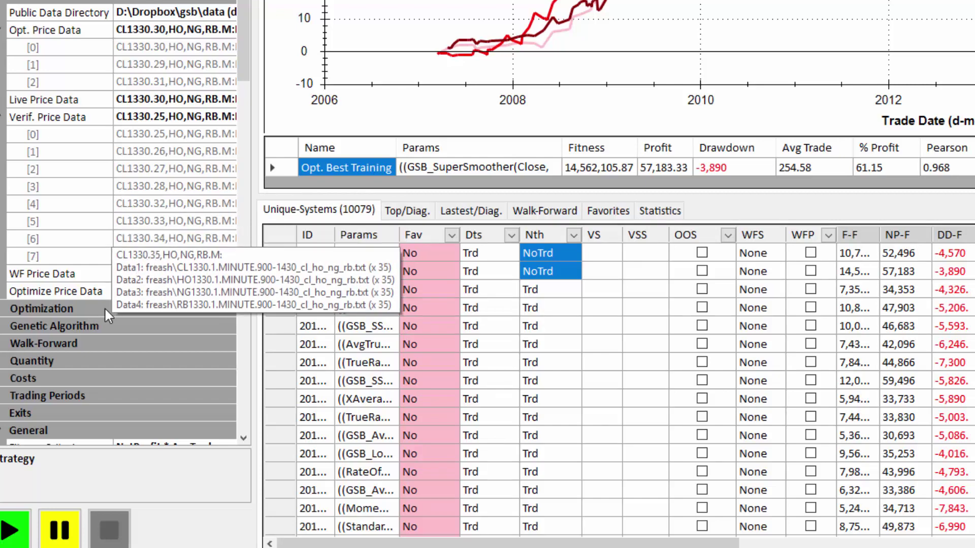
scroll(38, 91, down, 3)
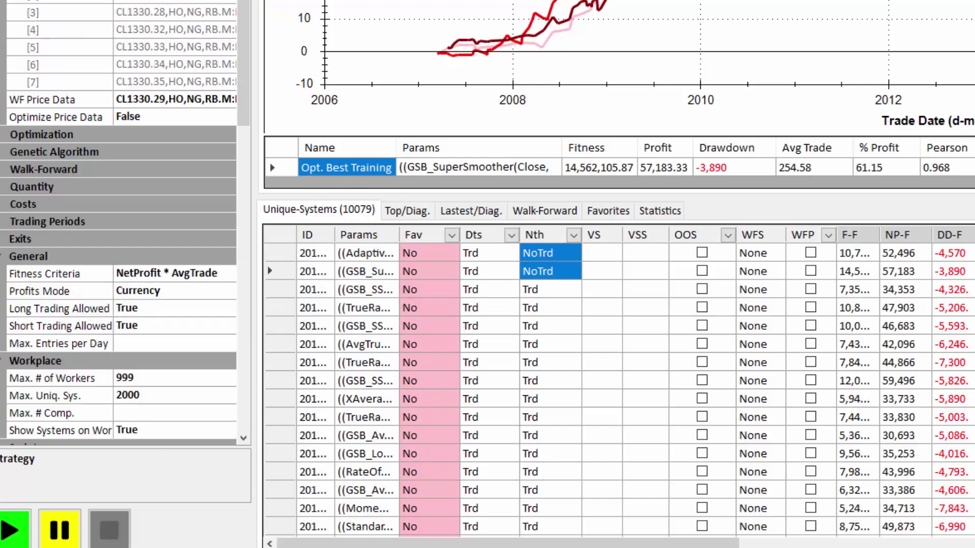
click(1, 261)
click(3, 274)
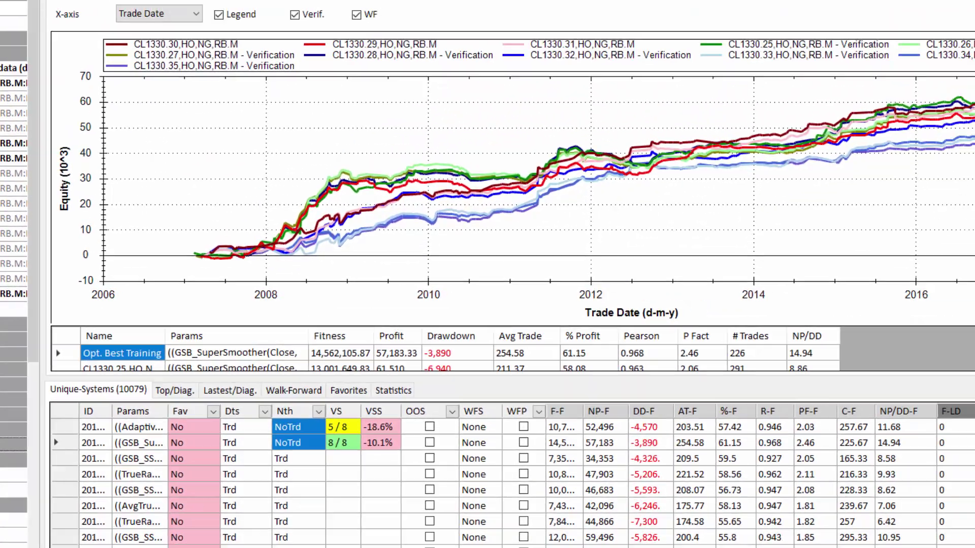
Hide the chart legend and examine the two verified systems' curves and profit factors across the verification price data.
click(648, 254)
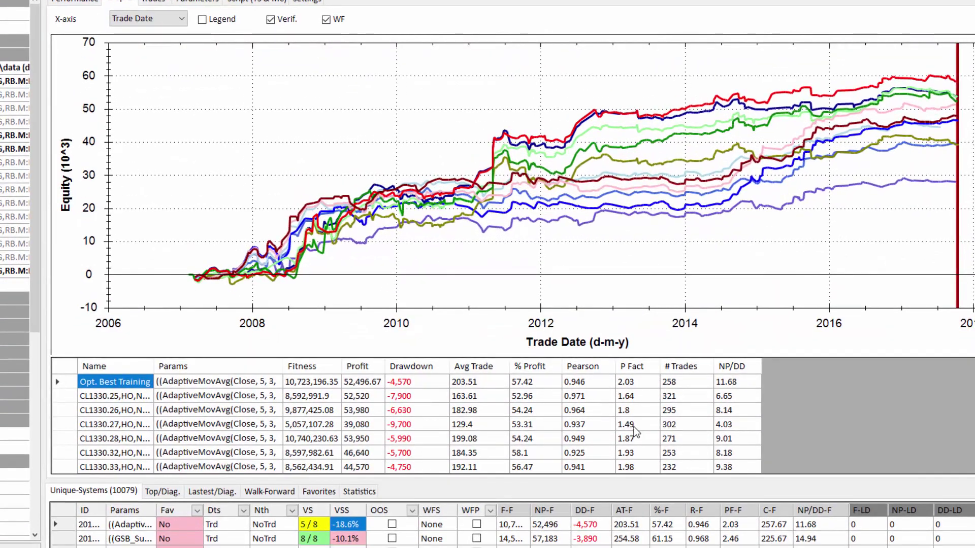
click(634, 425)
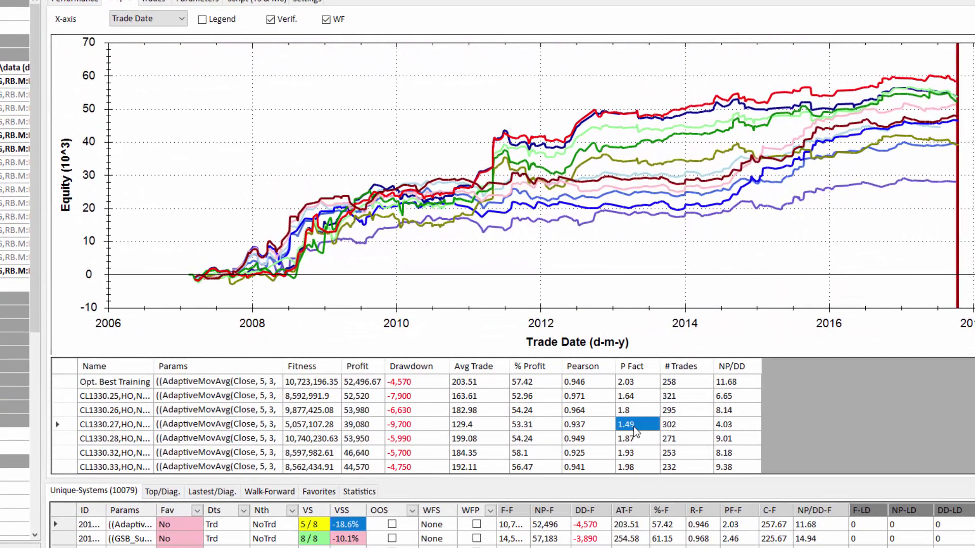
click(633, 396)
scroll(641, 421, down, 1)
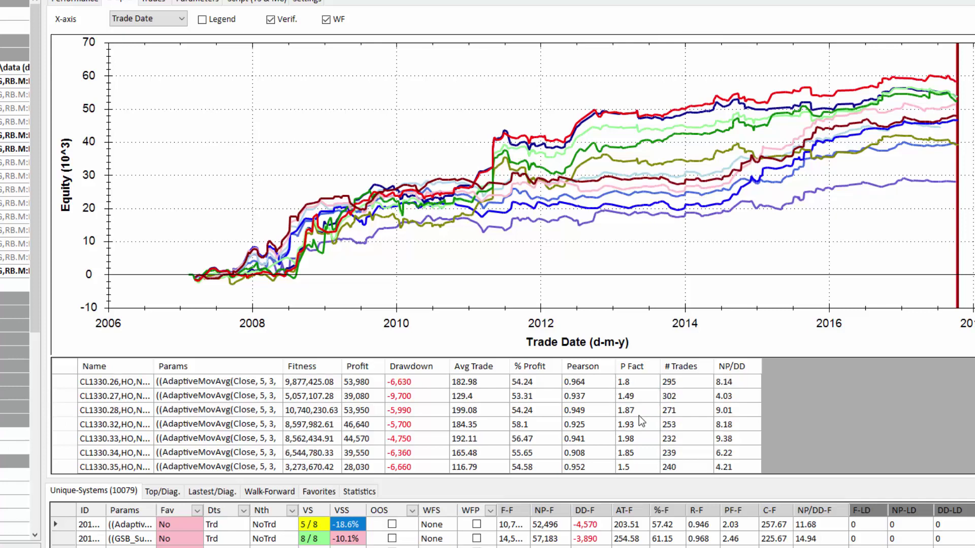
click(629, 471)
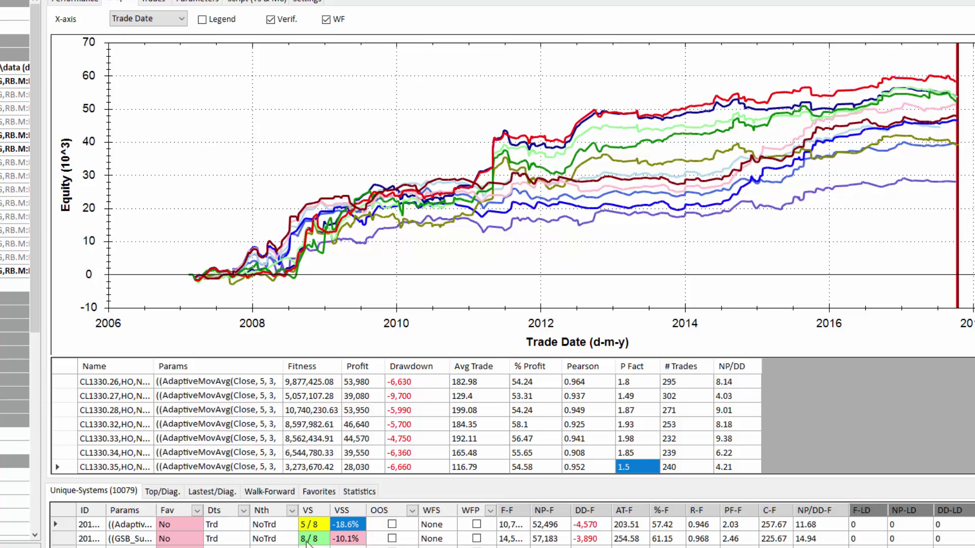
click(271, 540)
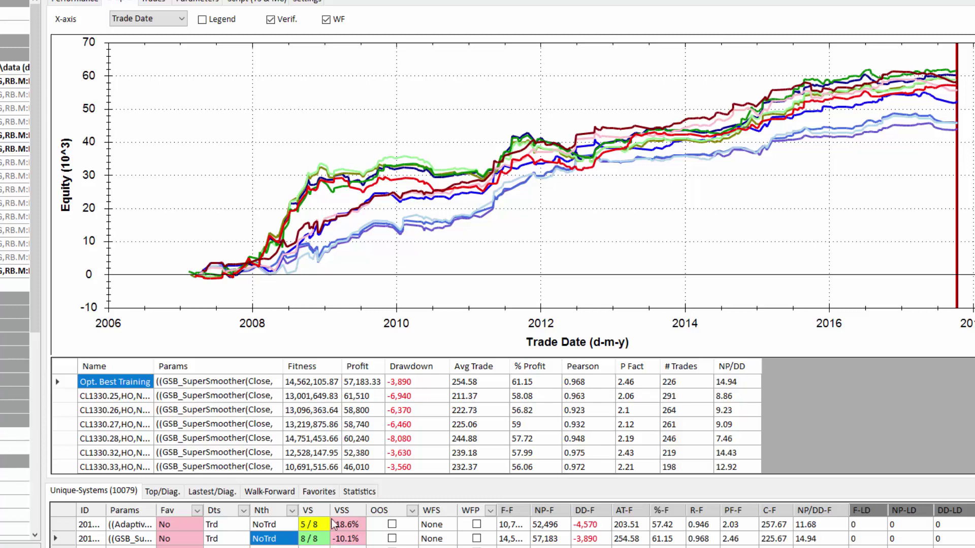
click(367, 494)
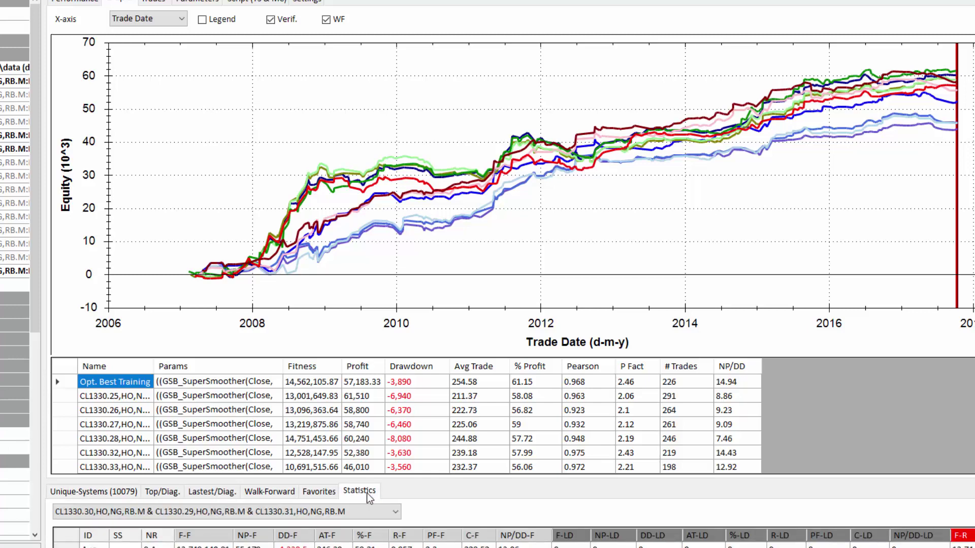
click(131, 496)
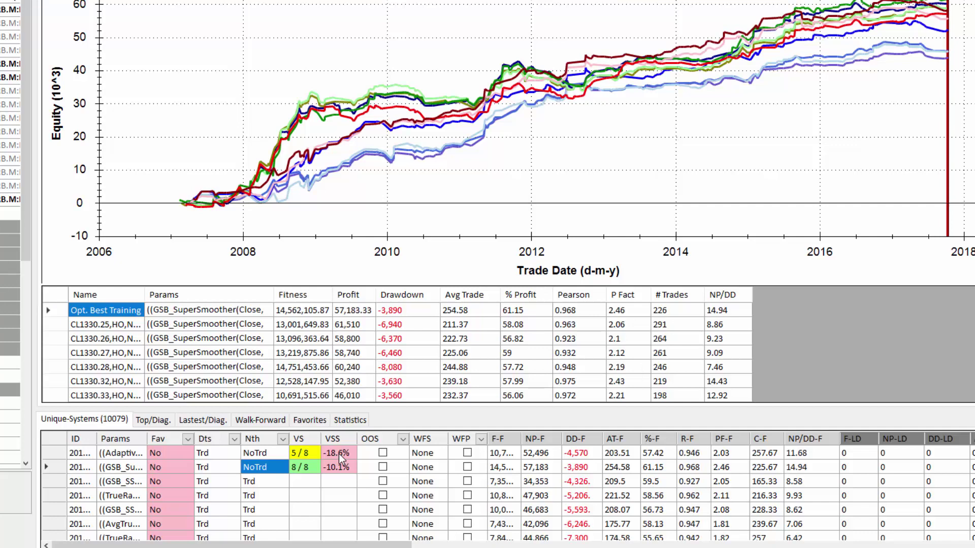
Set the Nth Day Mode of all unique systems to Do Not Trade and re-backtest them immediately.
click(335, 481)
key(ctrl+a)
right_click(335, 480)
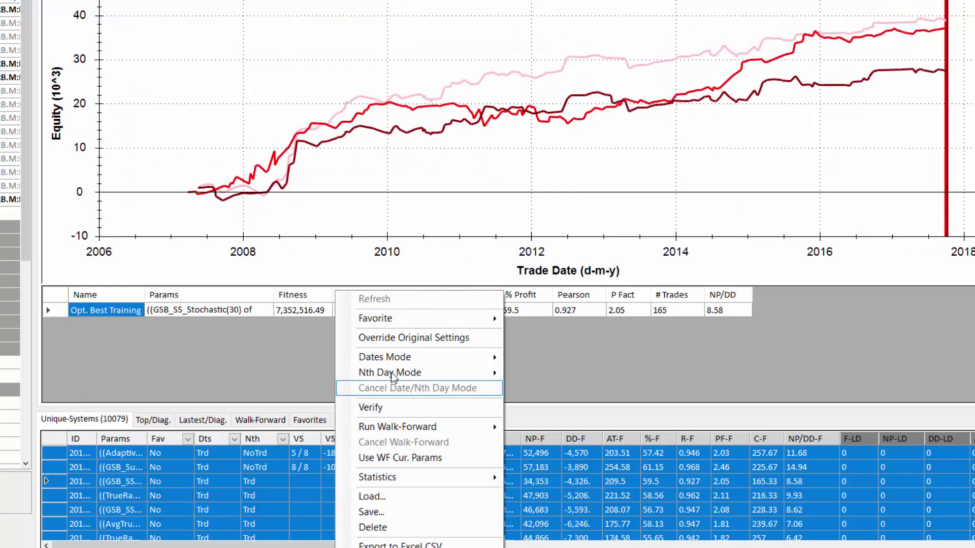
mouse_move(394, 377)
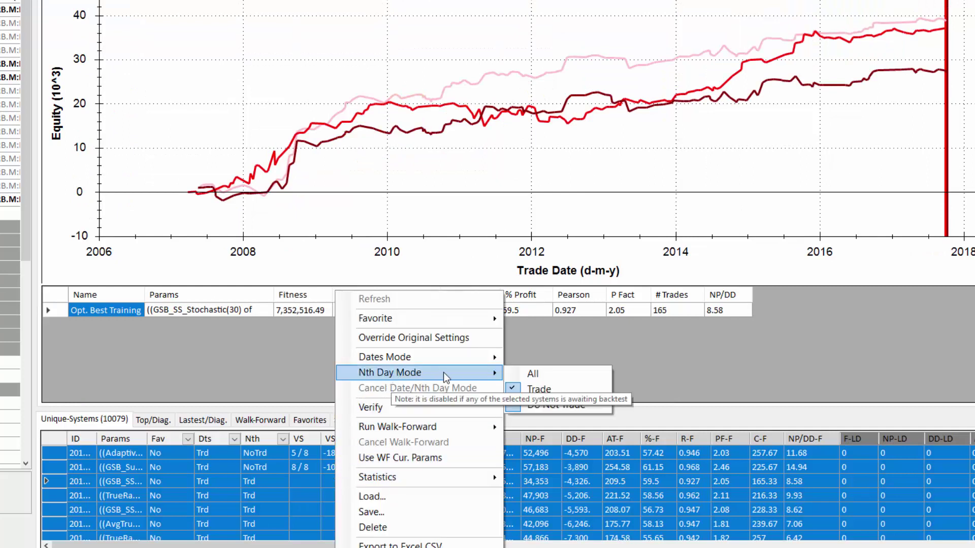
click(536, 403)
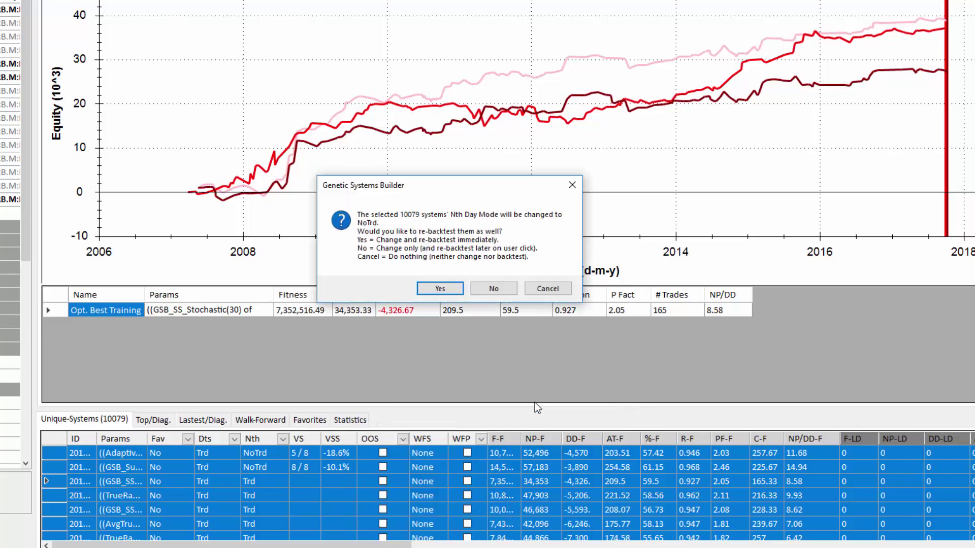
click(440, 288)
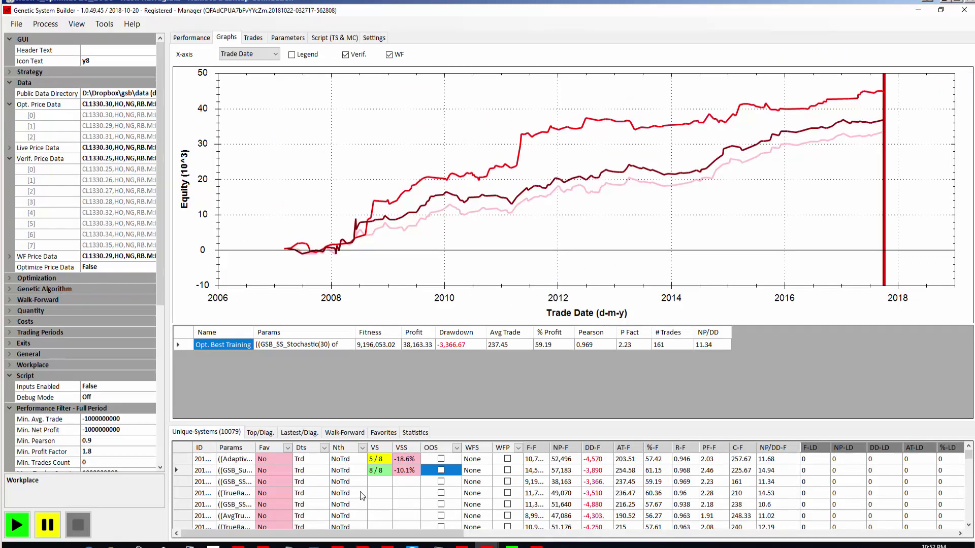
Verify all unique systems on the verification price data.
click(360, 492)
key(ctrl+a)
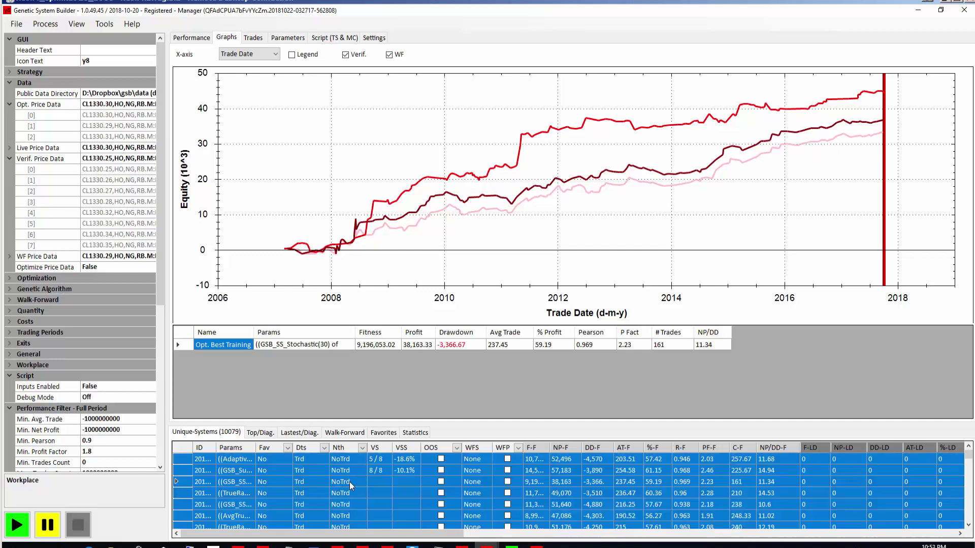
right_click(349, 482)
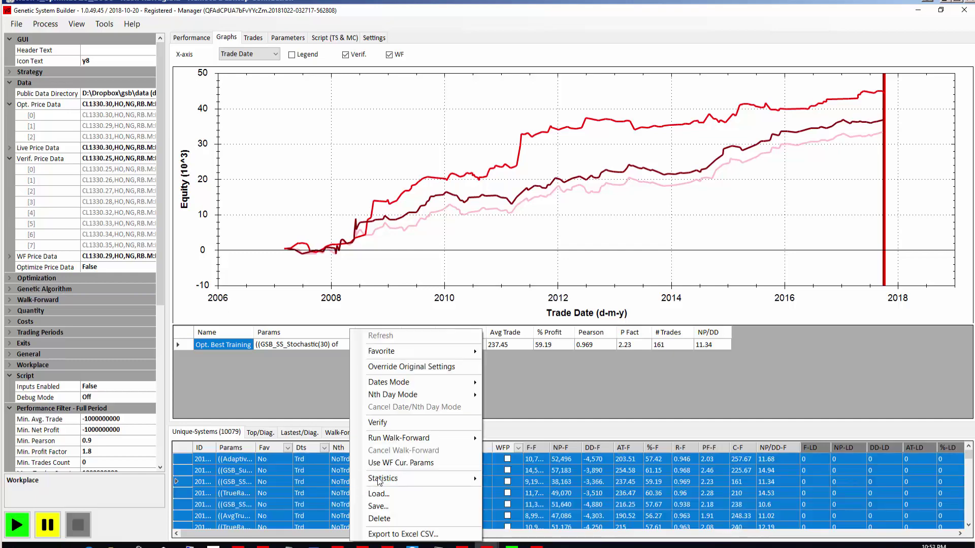
click(388, 424)
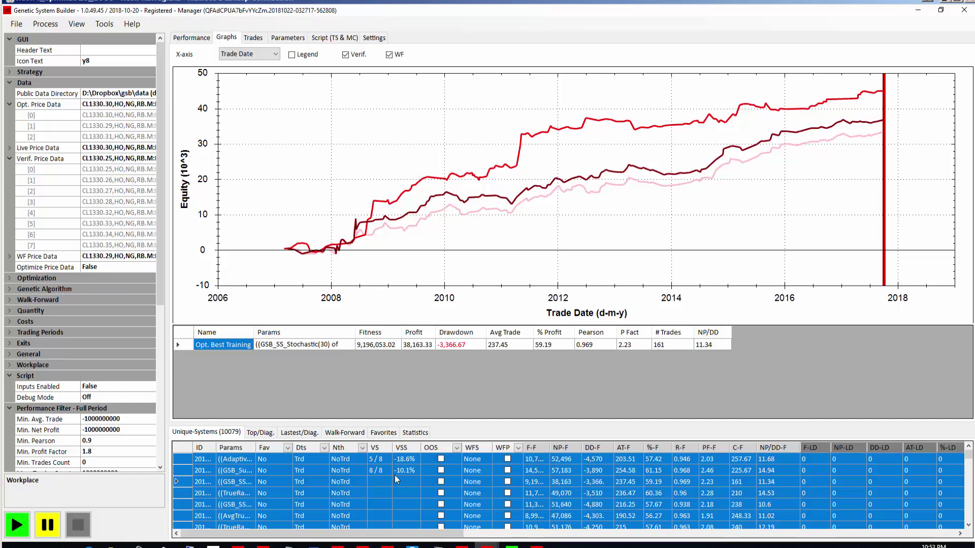
mouse_move(387, 546)
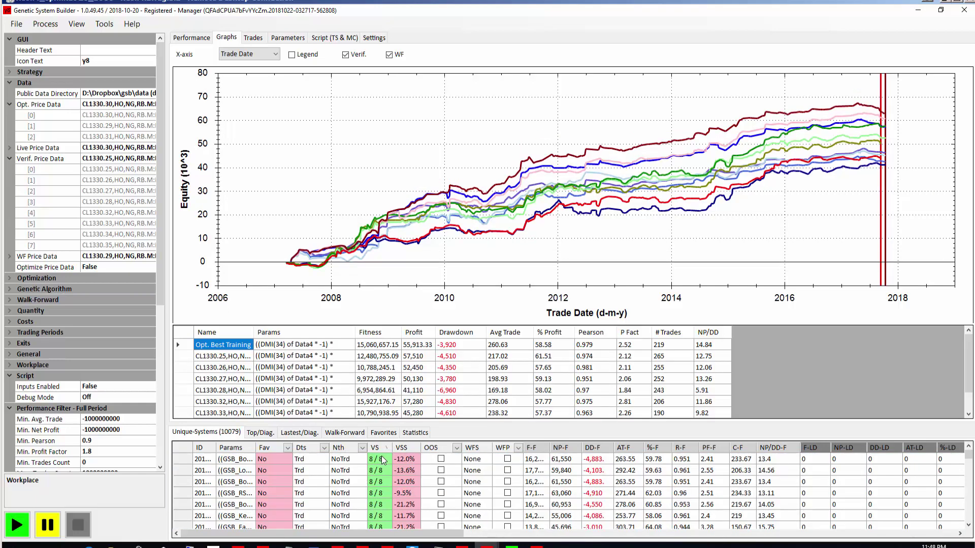
Mark all unique systems with a VS score of 8 / 8 as favorites rated Yes, Good.
click(383, 460)
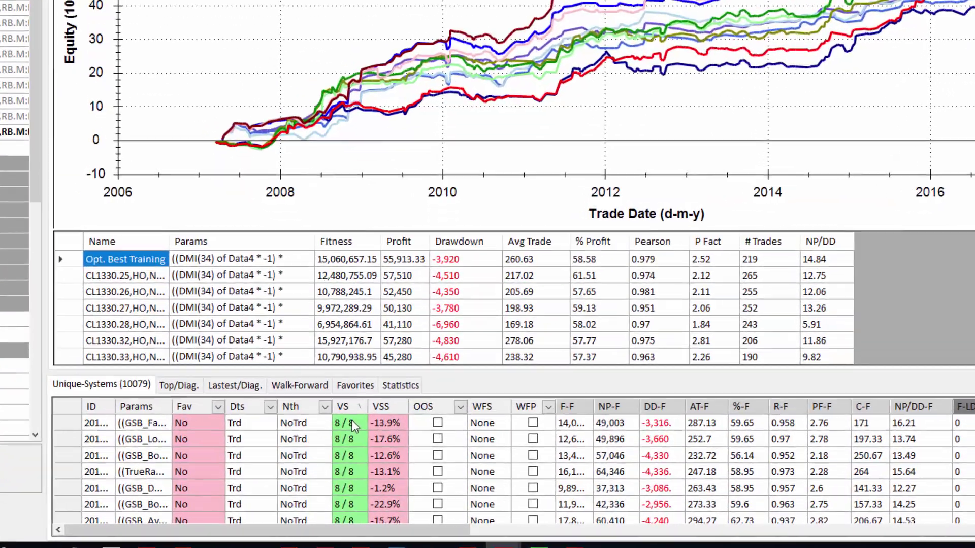
drag(382, 460, 378, 471)
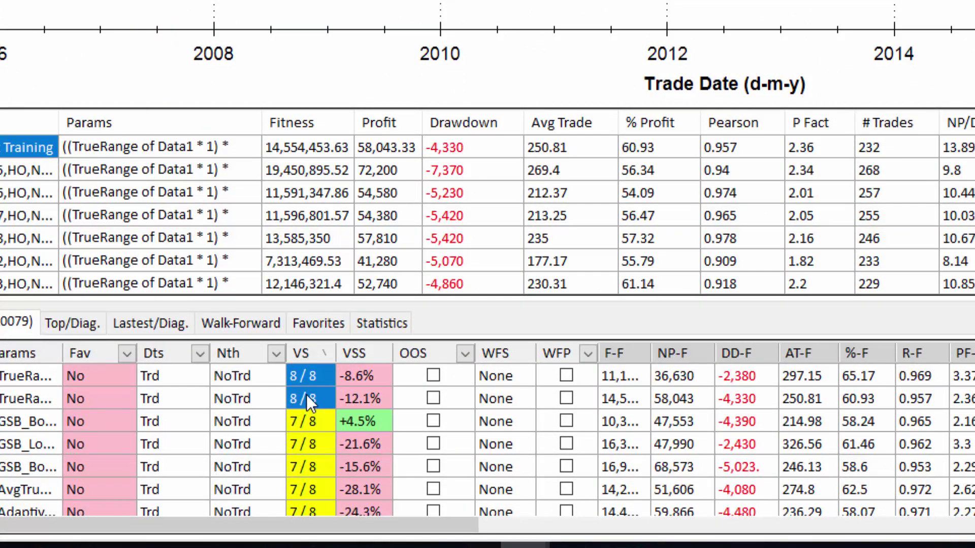
right_click(305, 381)
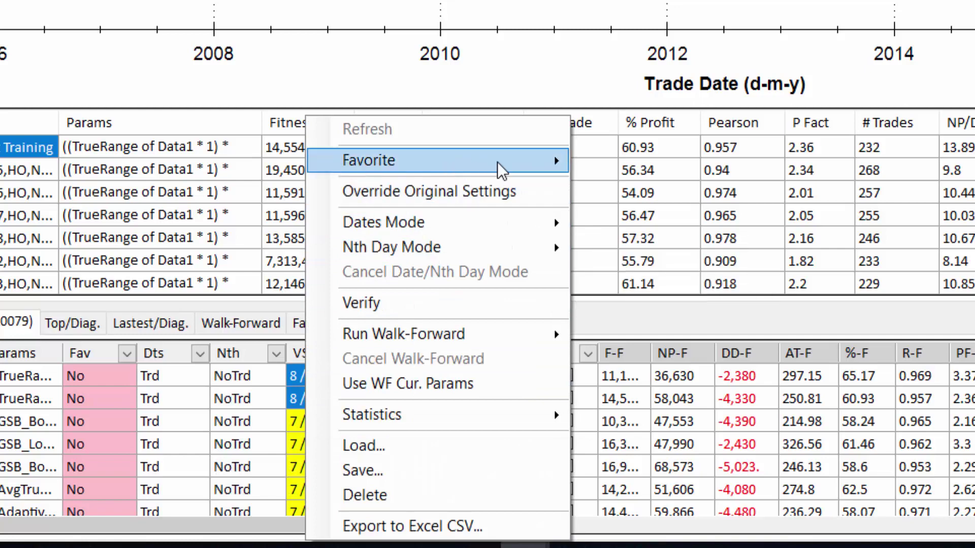
mouse_move(516, 168)
click(589, 187)
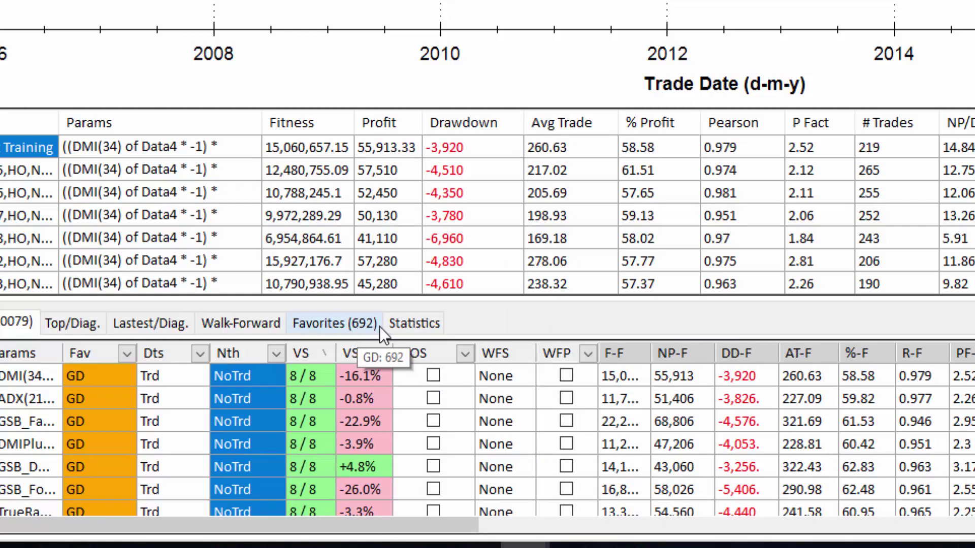
Calculate the statistics of the favorite systems and save them to CLP A.
click(336, 323)
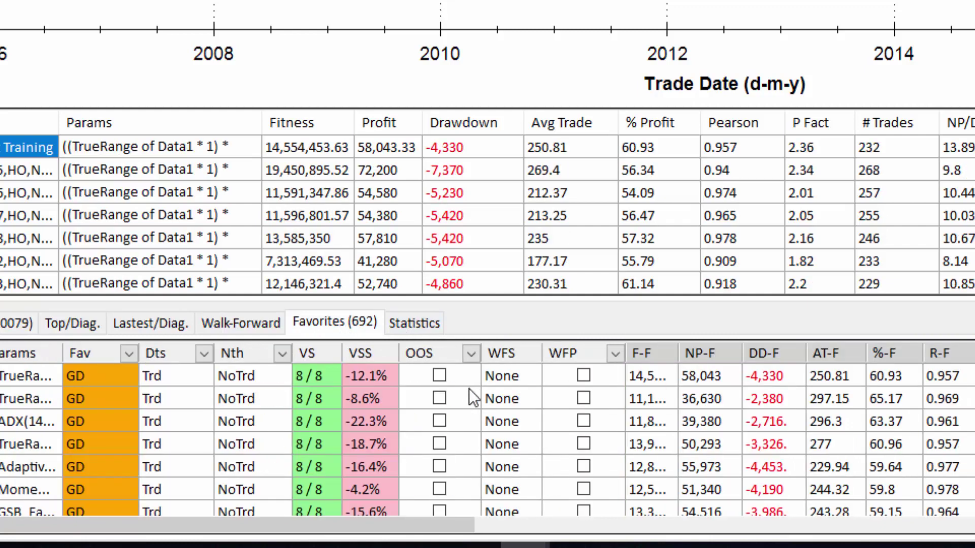
right_click(482, 391)
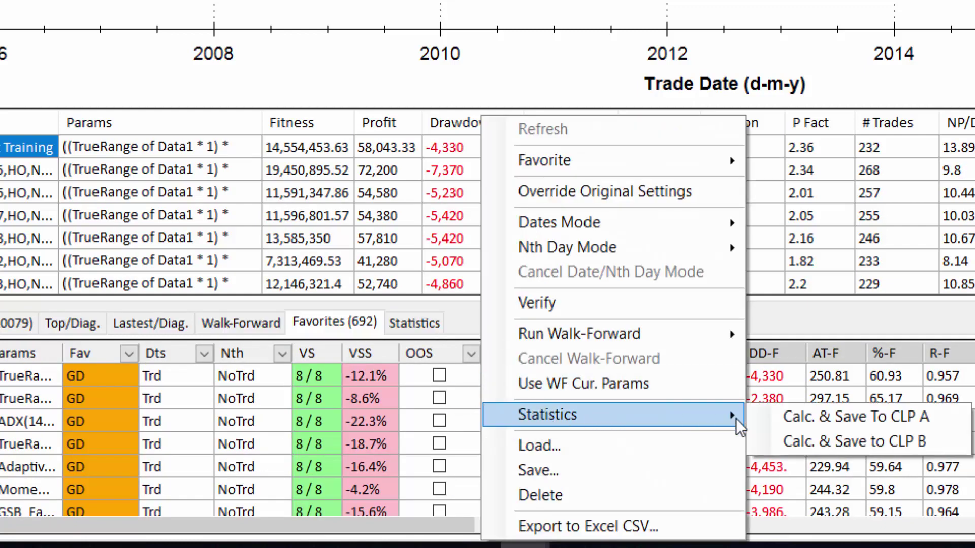
click(810, 422)
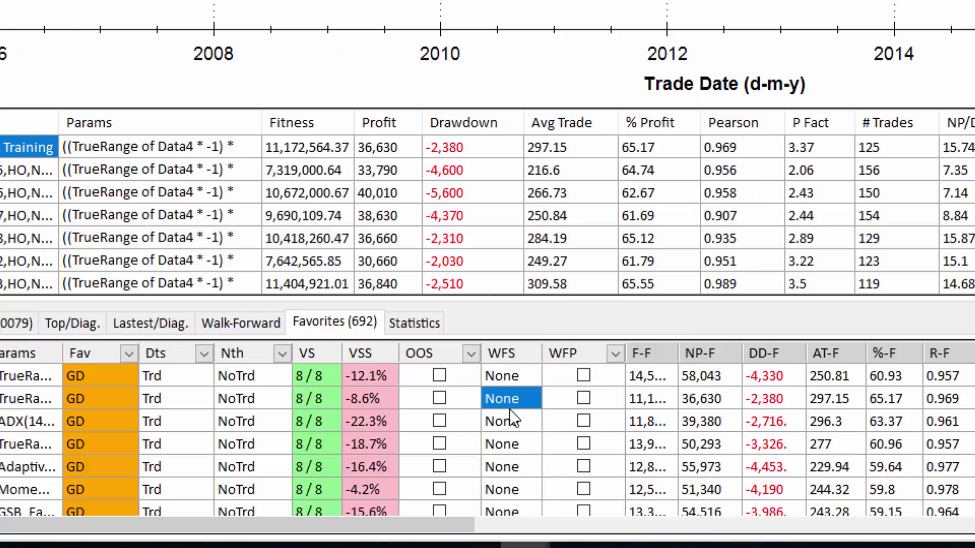
Set the Nth Day Mode of all favorite systems to Trade and re-backtest them immediately.
key(ctrl+a)
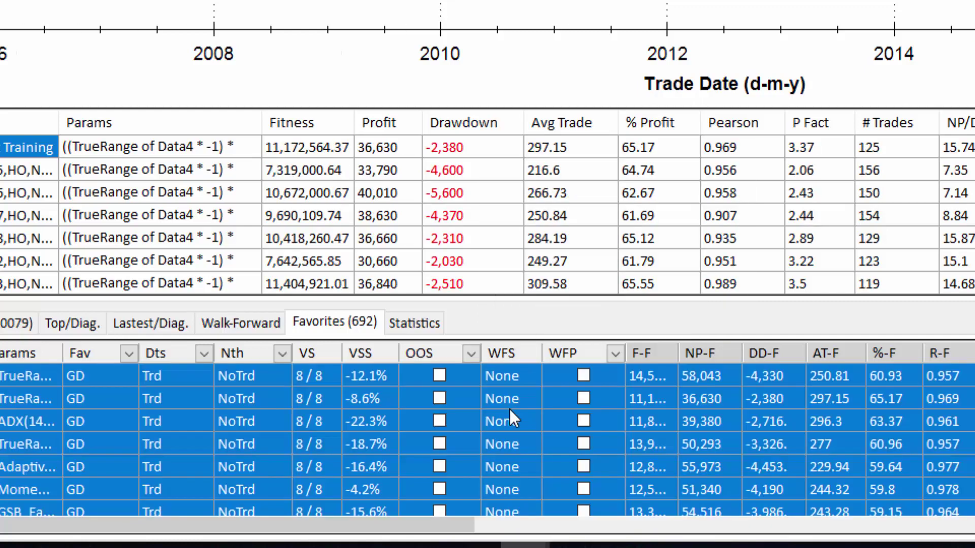
right_click(507, 407)
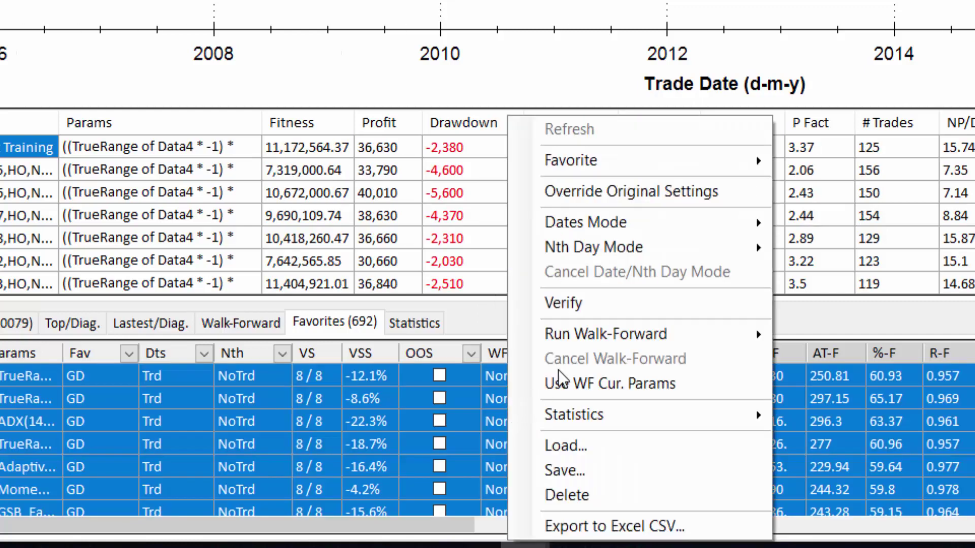
mouse_move(640, 247)
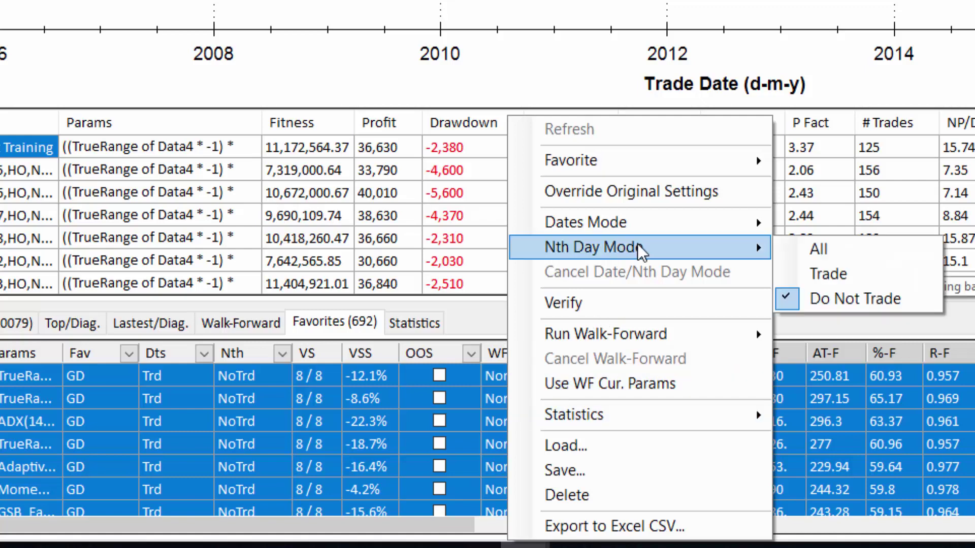
click(828, 275)
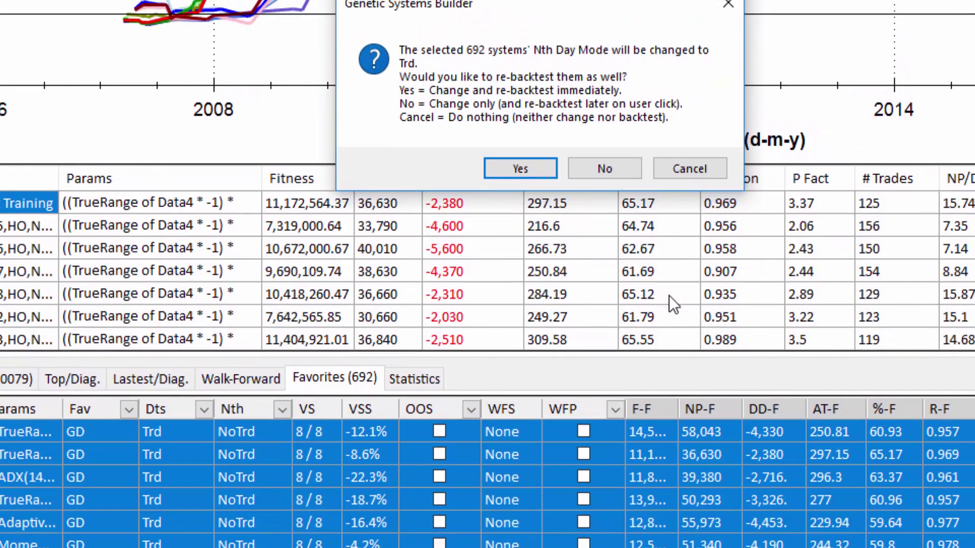
click(518, 131)
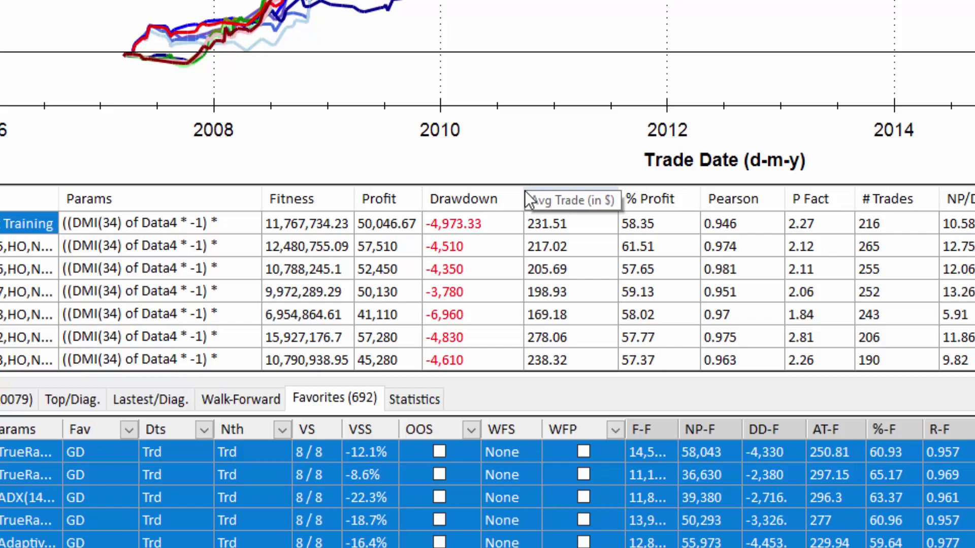
Calculate the re-backtested favorites' statistics, save them to CLP B, and examine the SS comparison with CLP A.
right_click(525, 190)
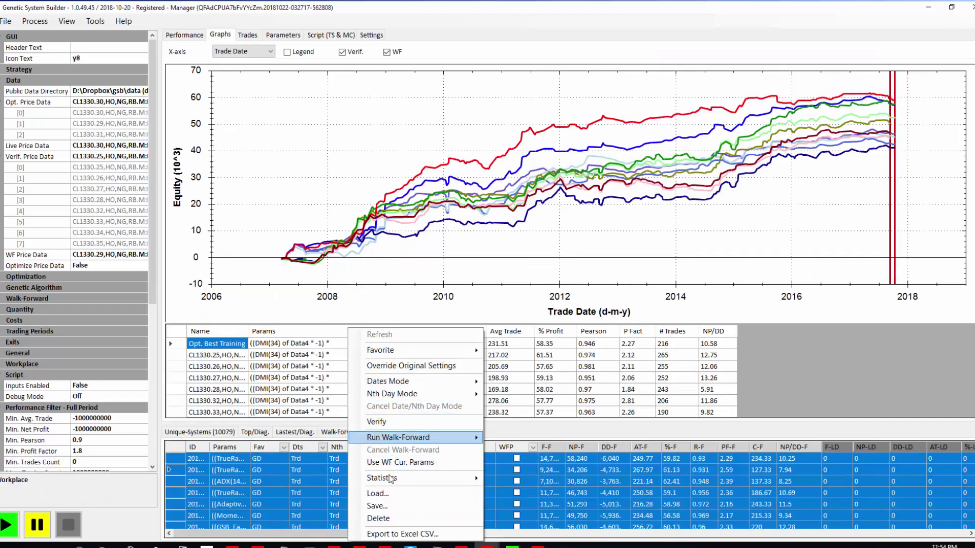
mouse_move(391, 479)
click(508, 490)
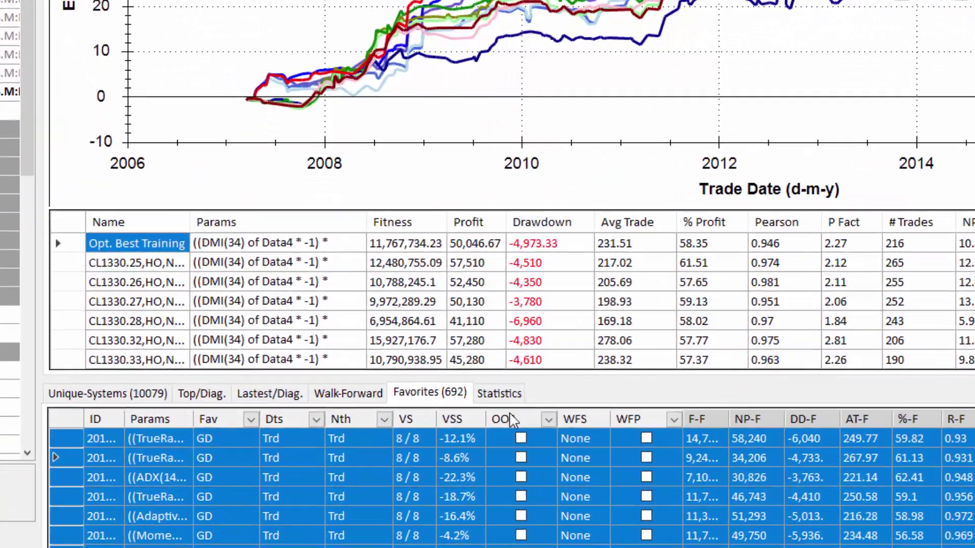
click(432, 430)
click(235, 499)
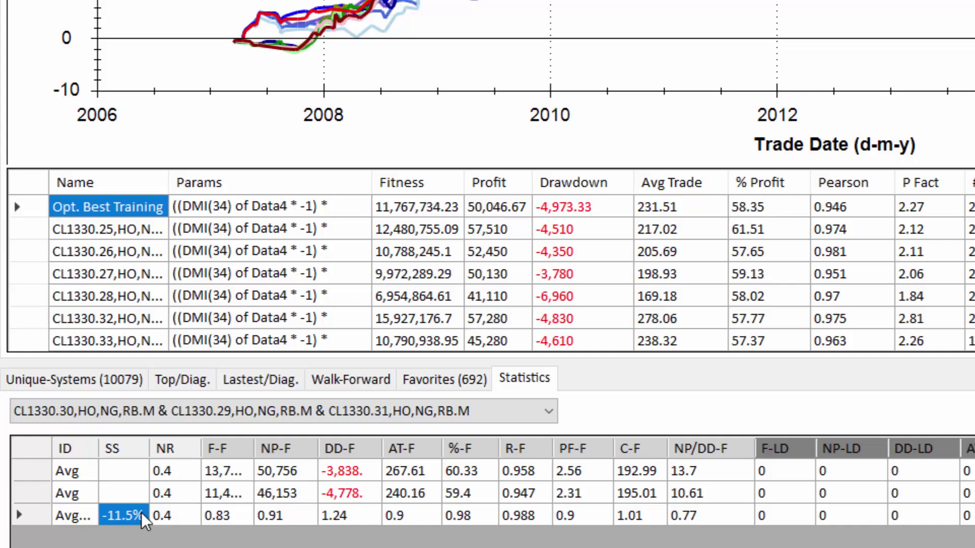
Sort the favorites by VSS from highest to lowest and examine the top three systems' equity curves, showing the chart legend.
click(432, 378)
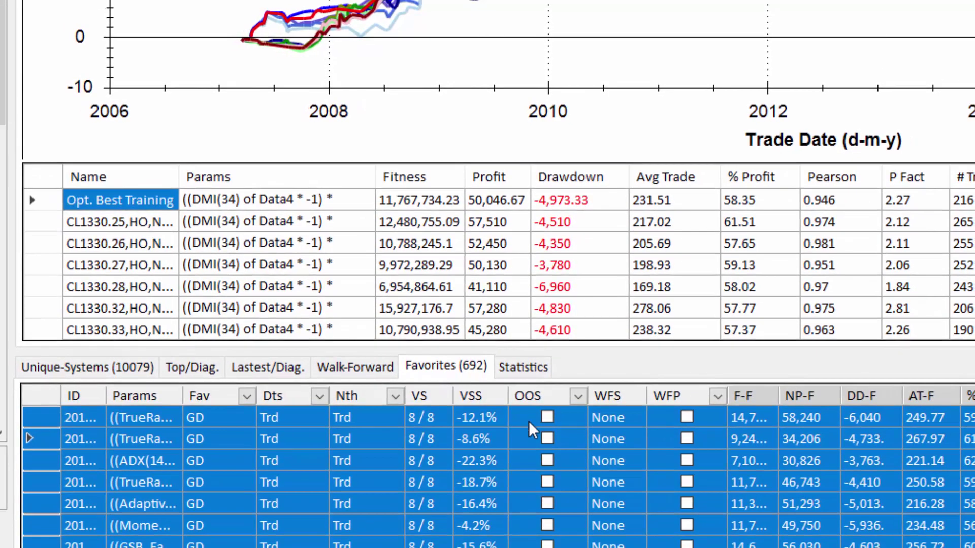
click(476, 396)
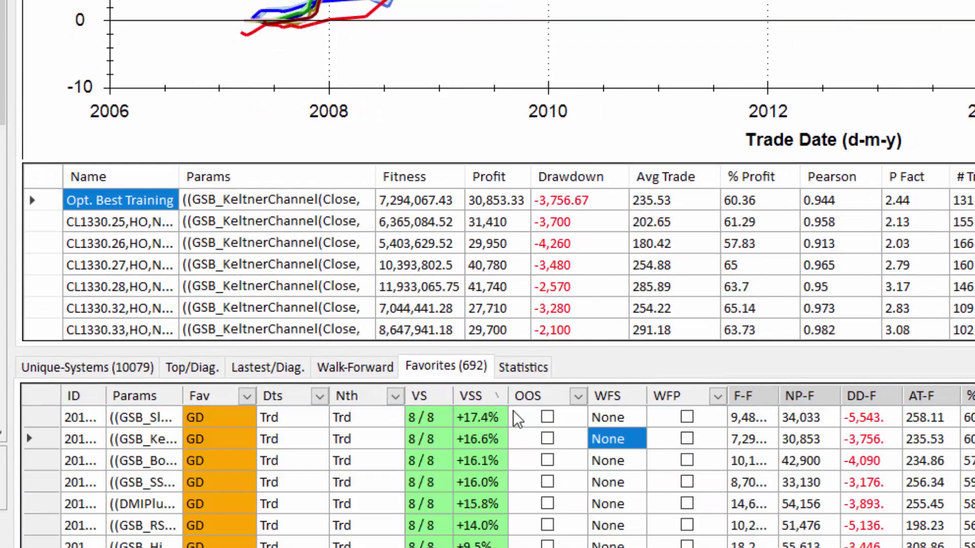
click(481, 417)
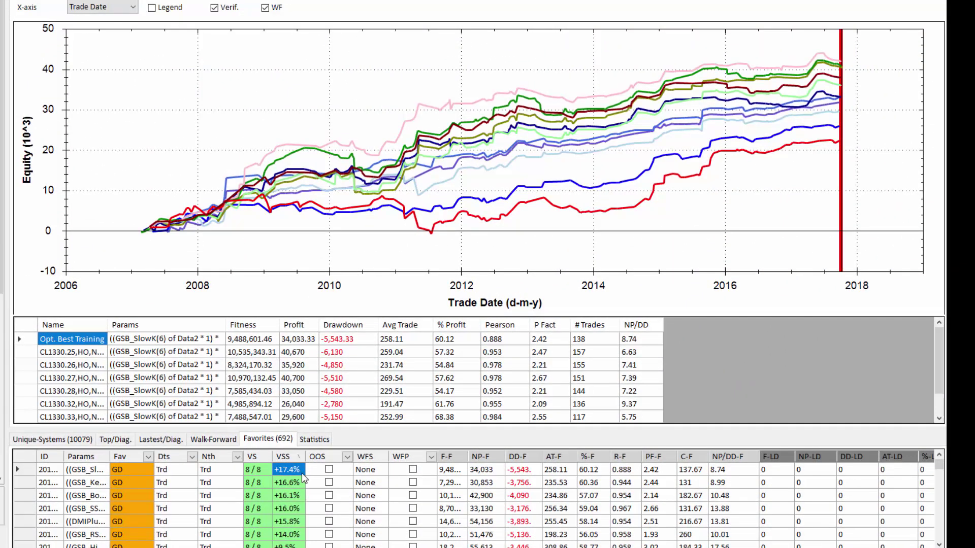
click(294, 483)
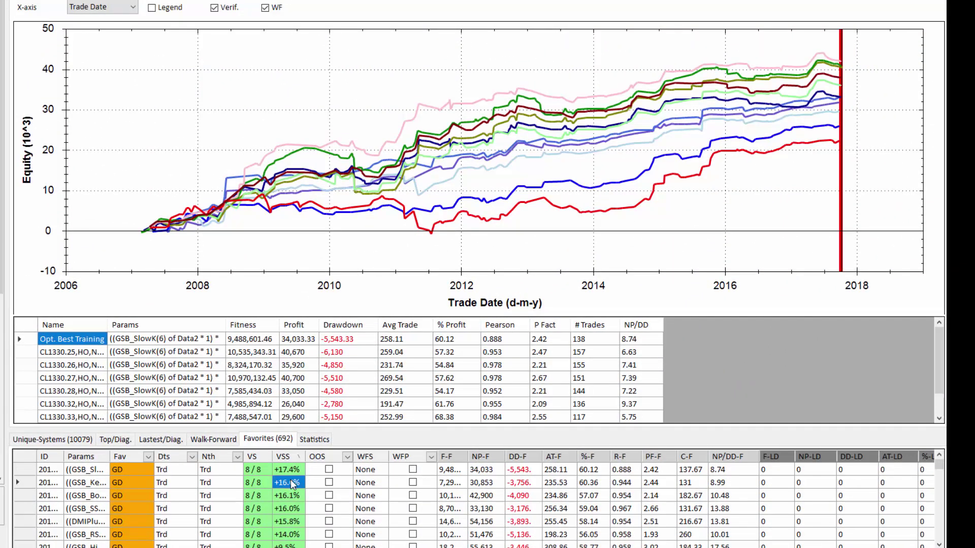
click(290, 495)
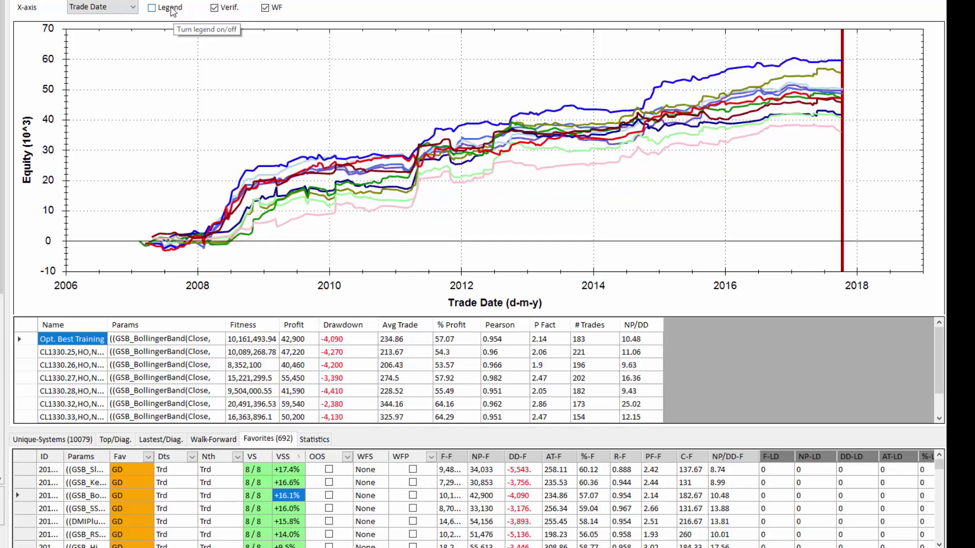
click(152, 9)
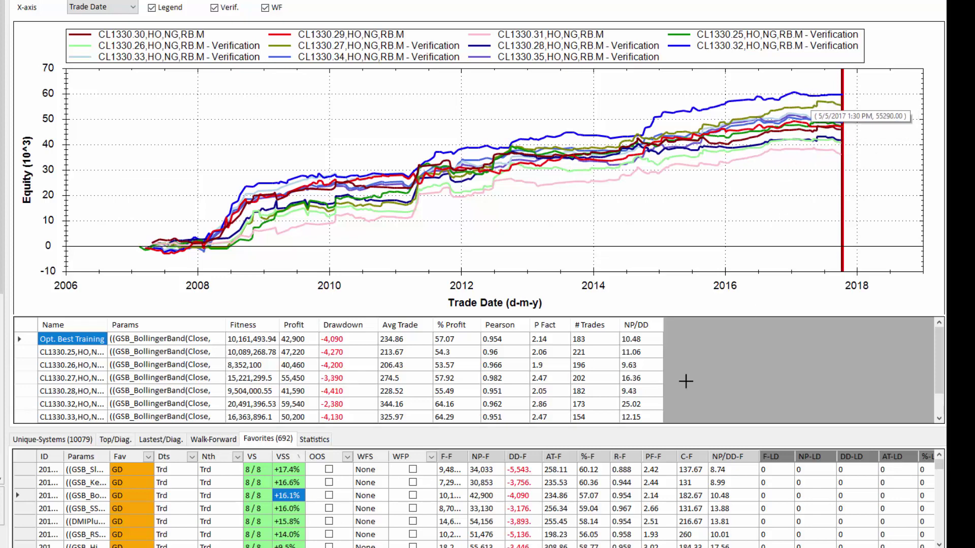
Set Favorite to No for all systems from the first -10.0% VSS down to the end of the sorted favorites list.
click(938, 504)
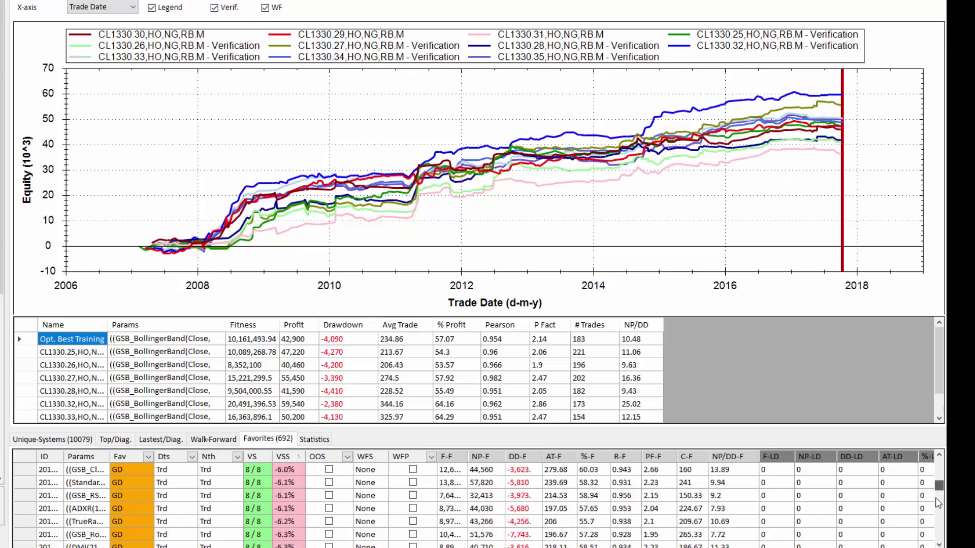
click(938, 504)
click(938, 505)
click(937, 507)
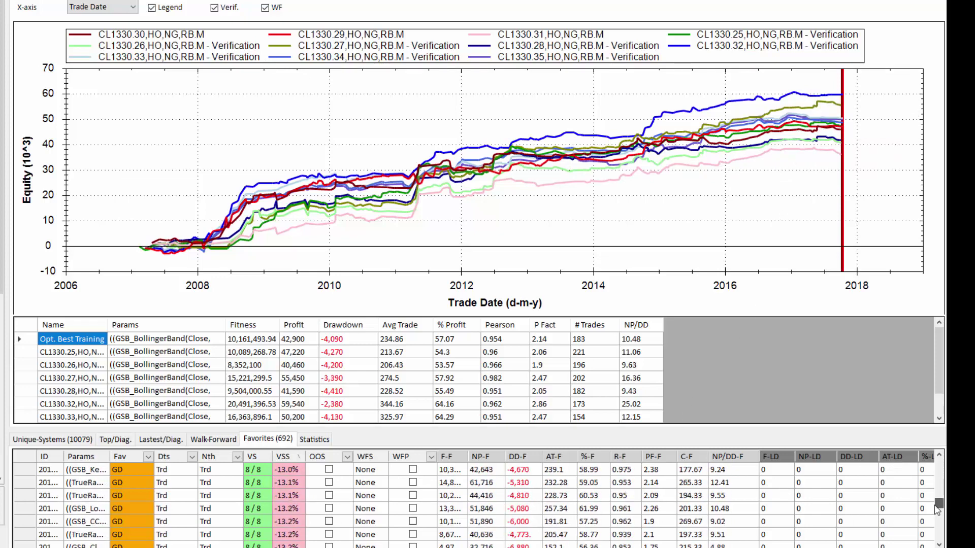
click(294, 503)
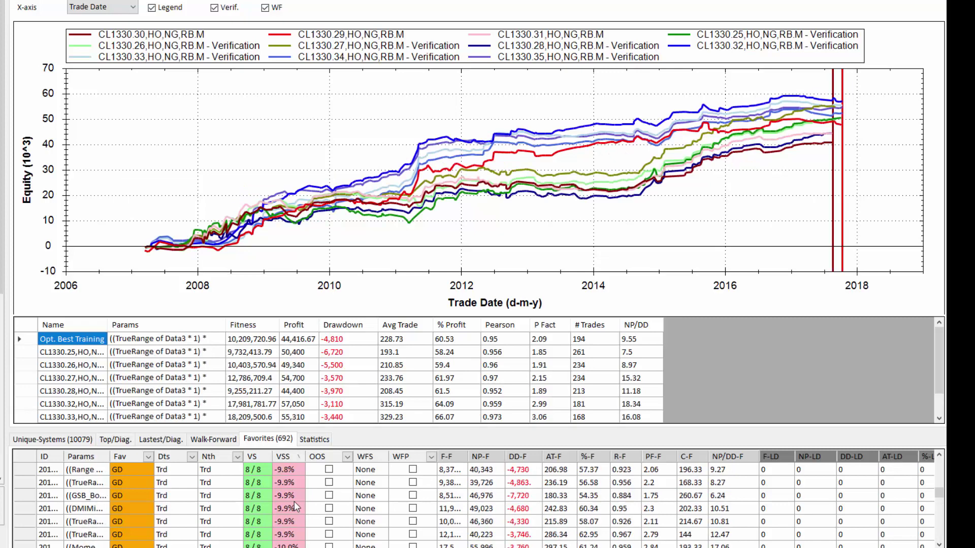
click(290, 509)
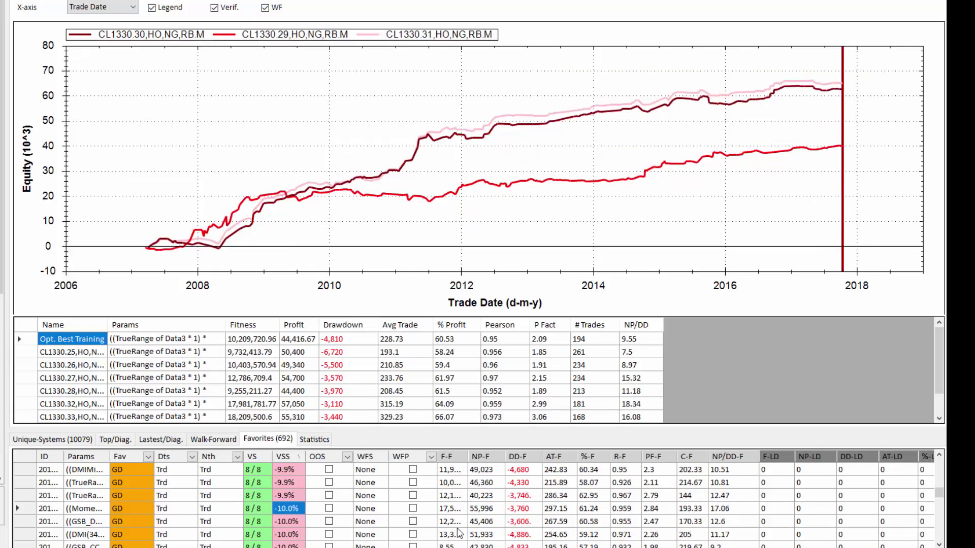
shift+click(292, 536)
right_click(289, 494)
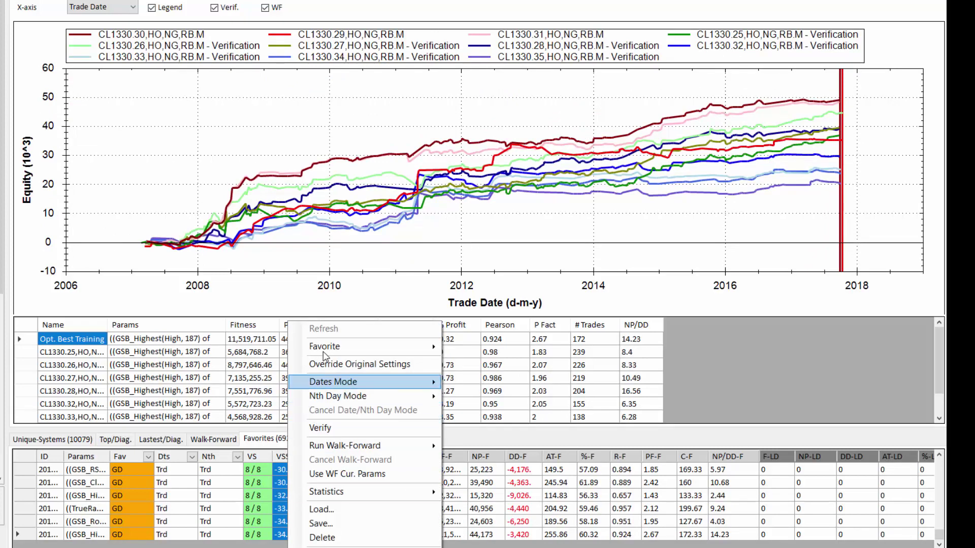
mouse_move(325, 348)
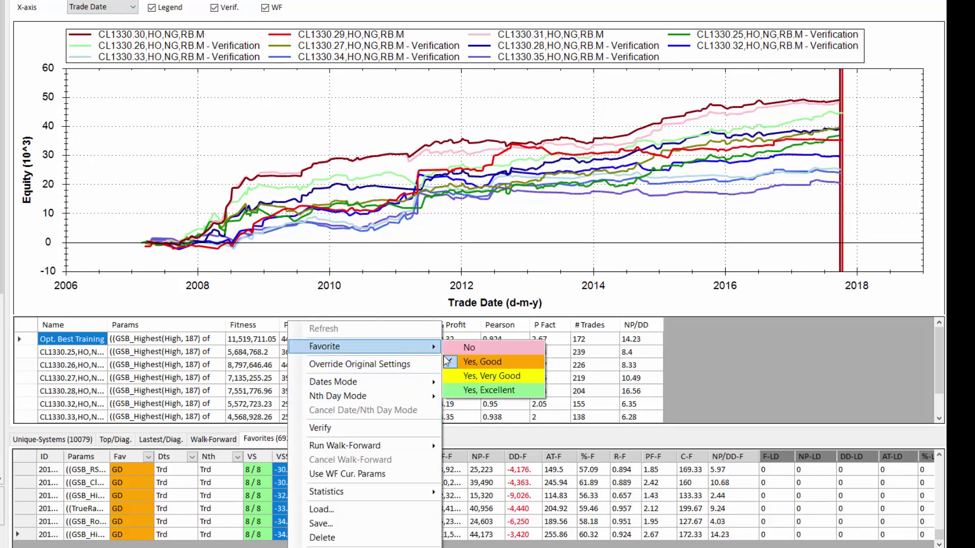
click(477, 347)
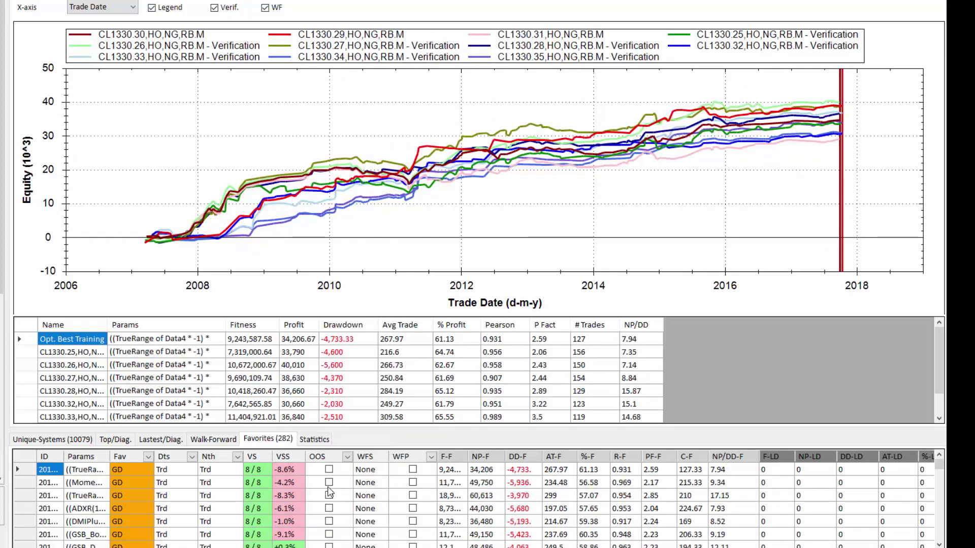
Set the Nth Day Mode of all remaining favorites to Do Not Trade and re-backtest them immediately.
click(336, 495)
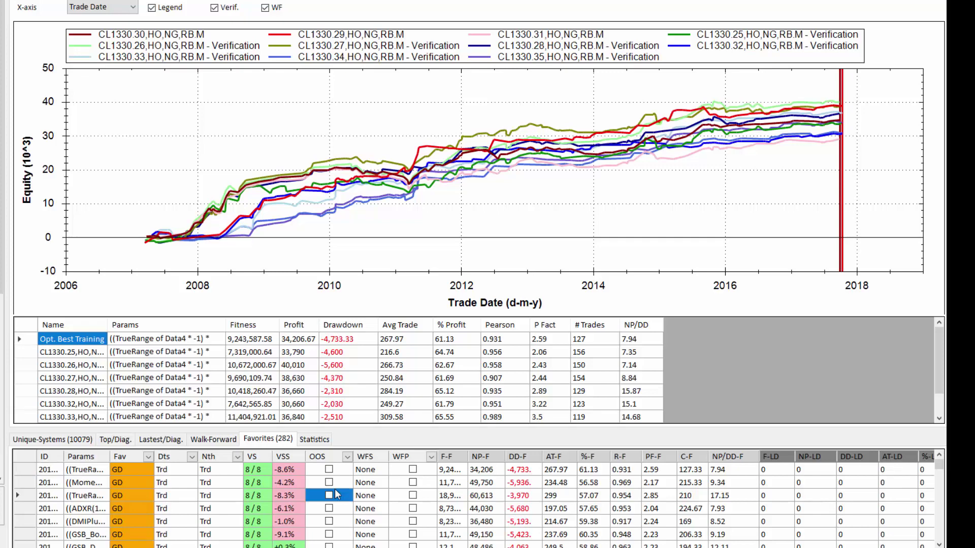
key(ctrl+a)
right_click(334, 489)
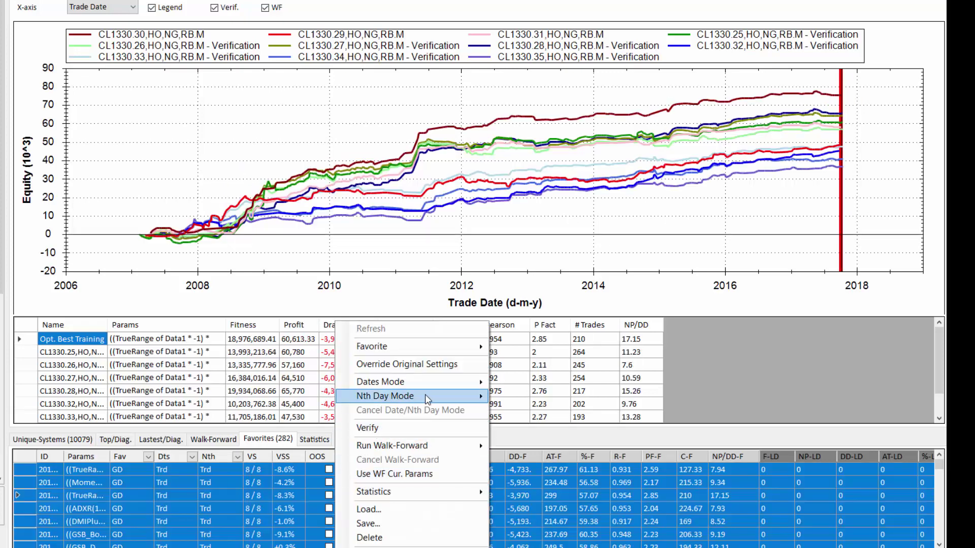
mouse_move(436, 399)
click(511, 423)
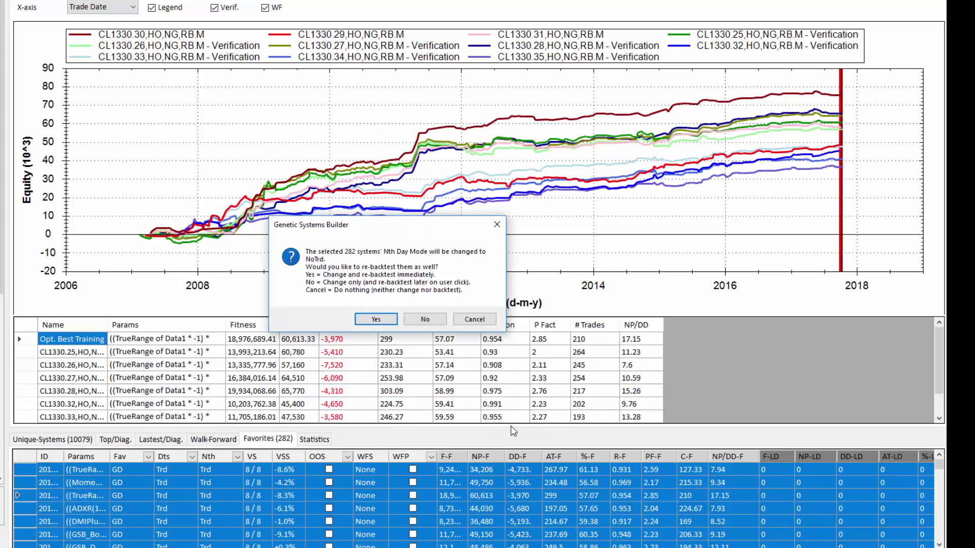
click(392, 322)
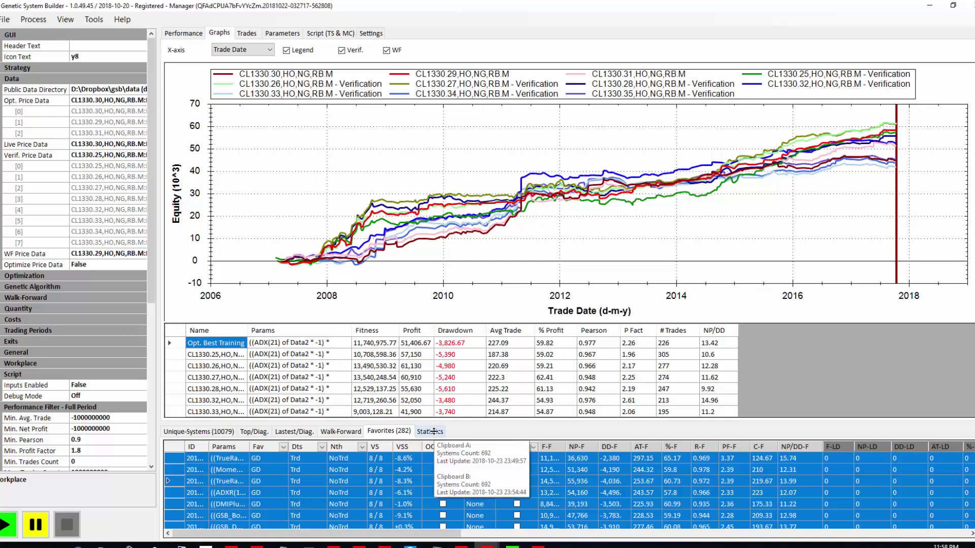
Calculate the statistics of the reduced favorites selection and save them to CLP A, replacing the earlier set.
right_click(348, 476)
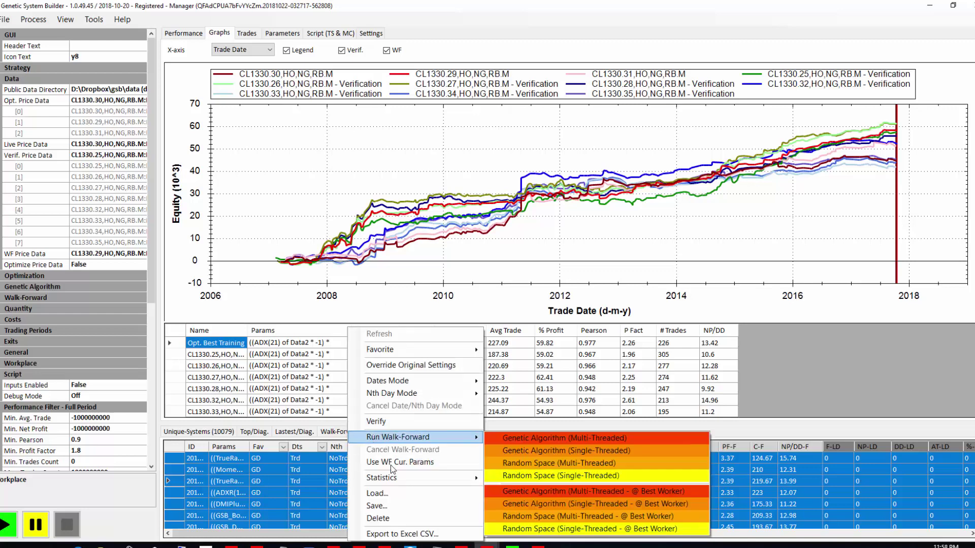
mouse_move(396, 480)
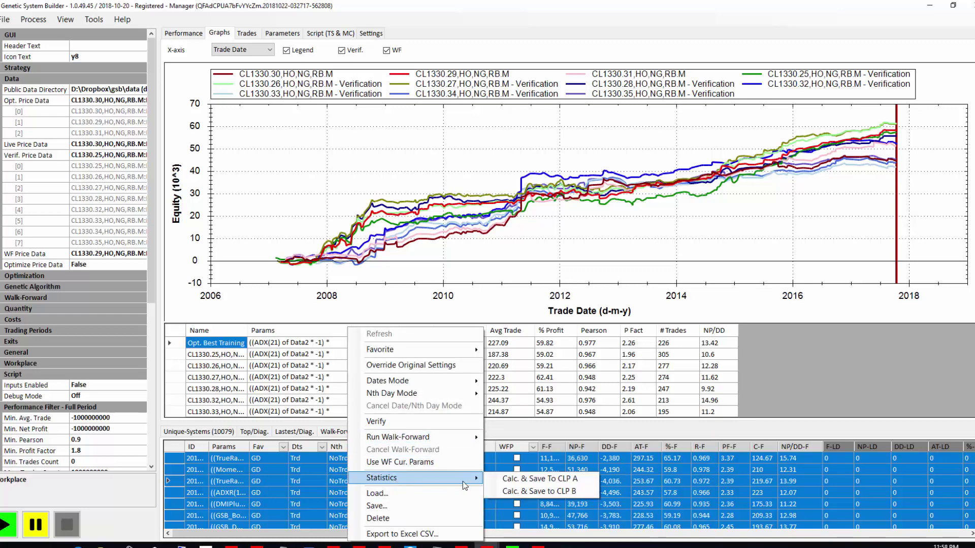
click(500, 479)
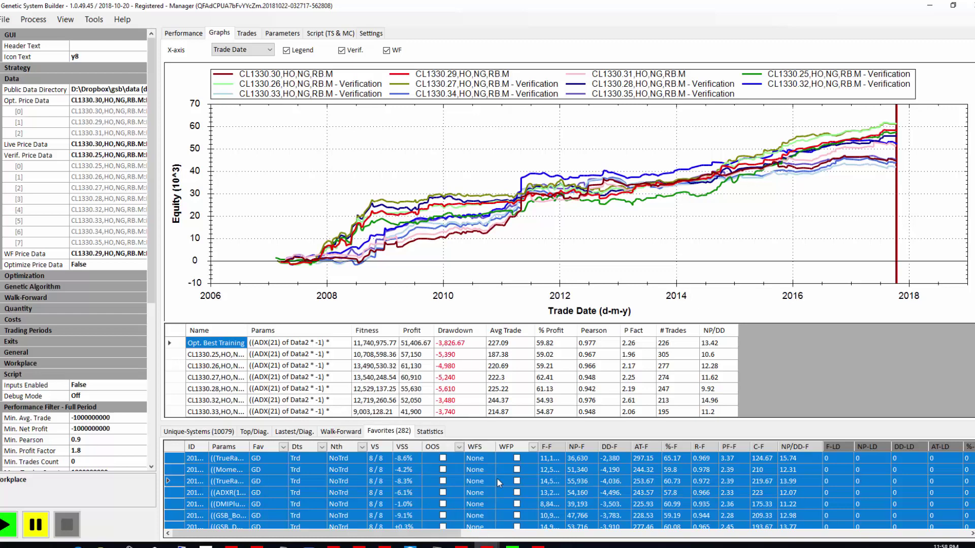
Set the Nth Day Mode of all selected favorites to Trade and re-backtest them immediately.
right_click(421, 479)
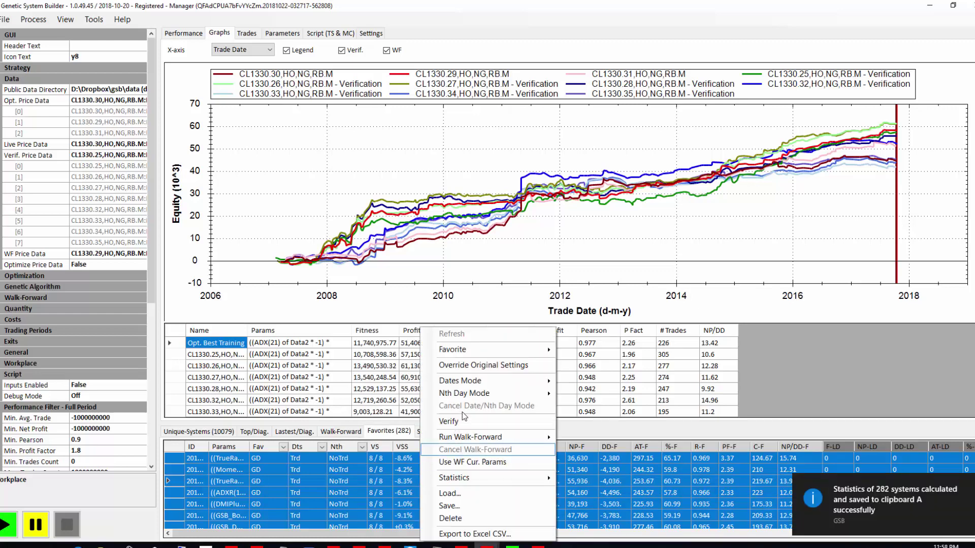
mouse_move(548, 394)
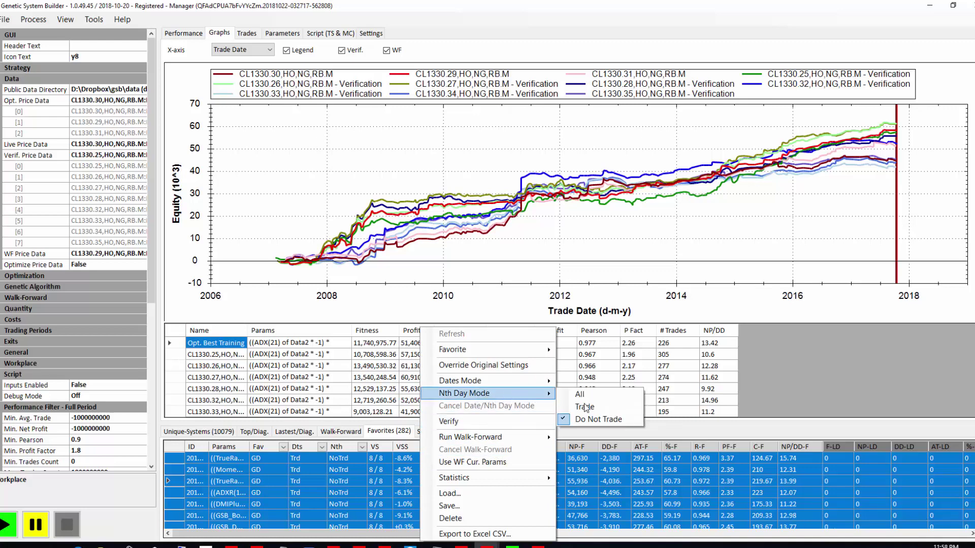
click(586, 408)
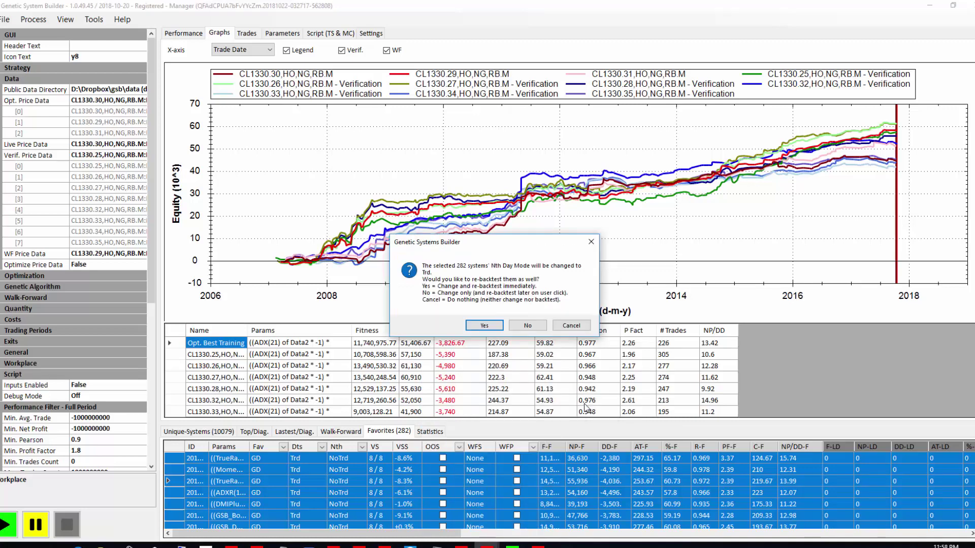
click(484, 326)
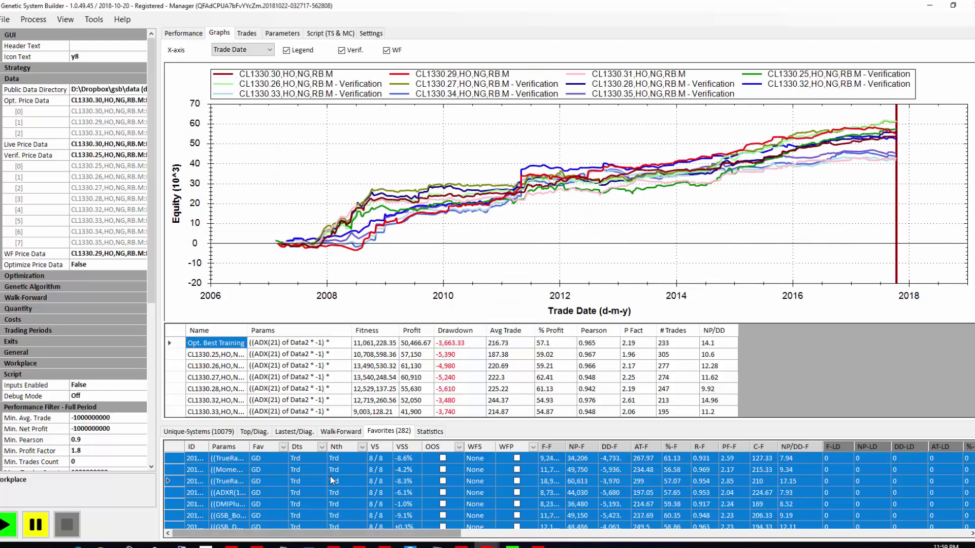
Calculate the statistics of the re-backtested favorites, save them to CLP B, and display the statistics comparison with CLP A.
right_click(350, 473)
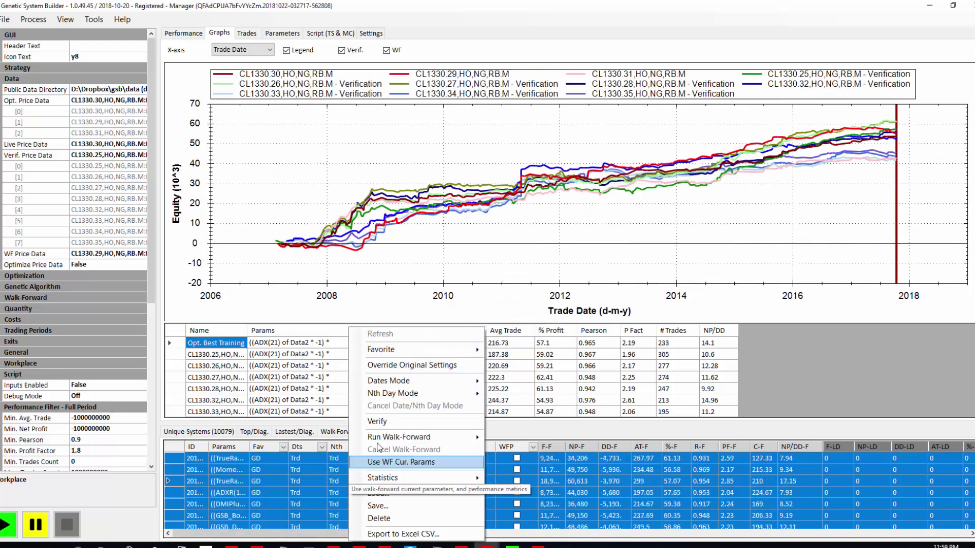
mouse_move(448, 478)
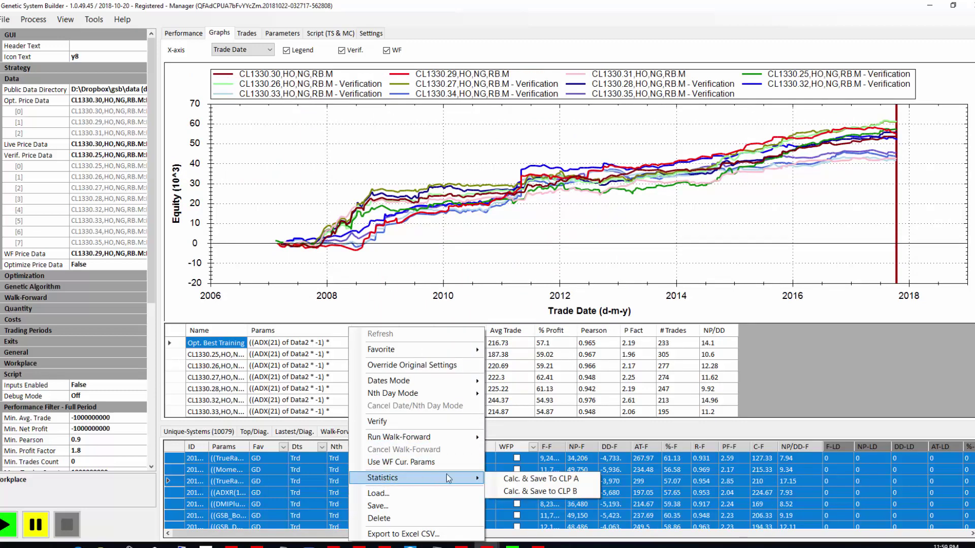
click(510, 491)
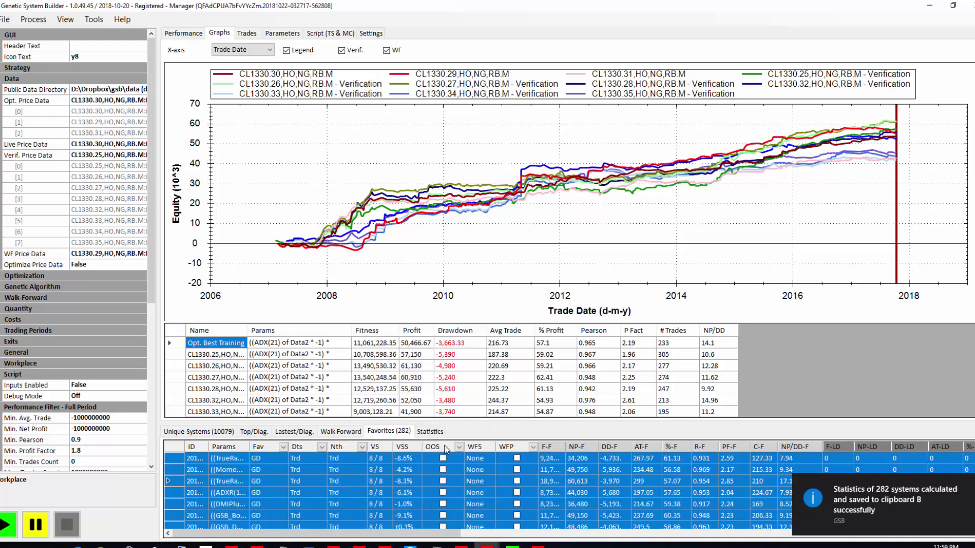
click(430, 431)
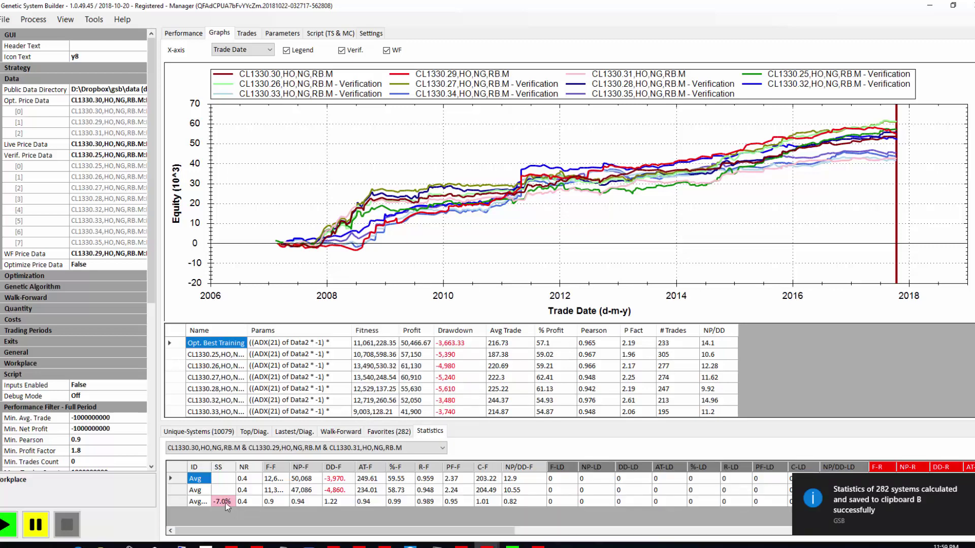